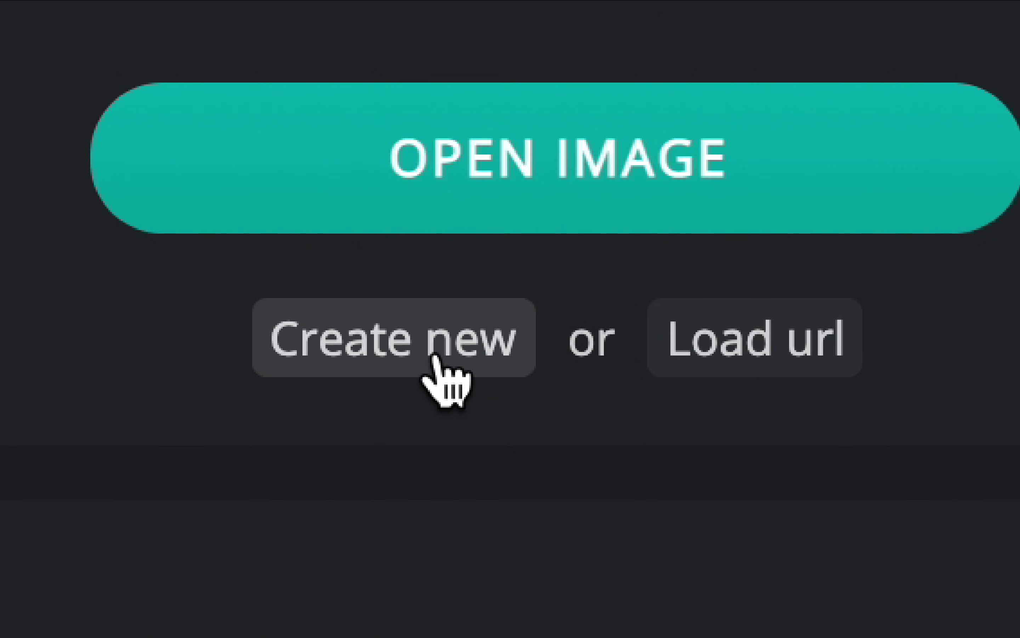
Start a new Full HD 1920x1080 blank image, renaming Untitled to 'thumbnail tut'
click(434, 357)
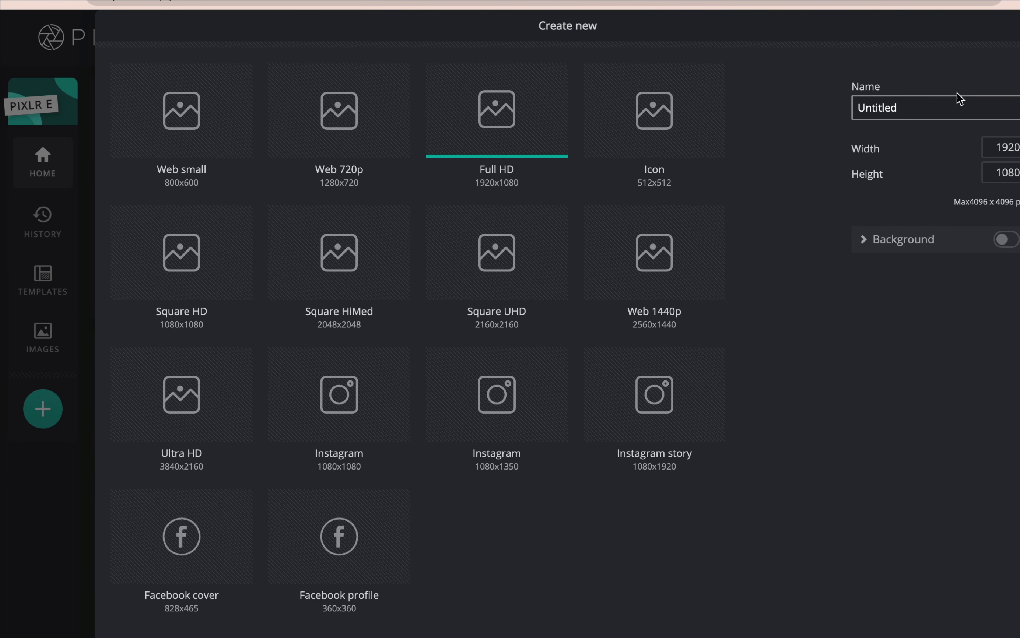
click(960, 102)
key(BackSpace)
text(thumbnail tut)
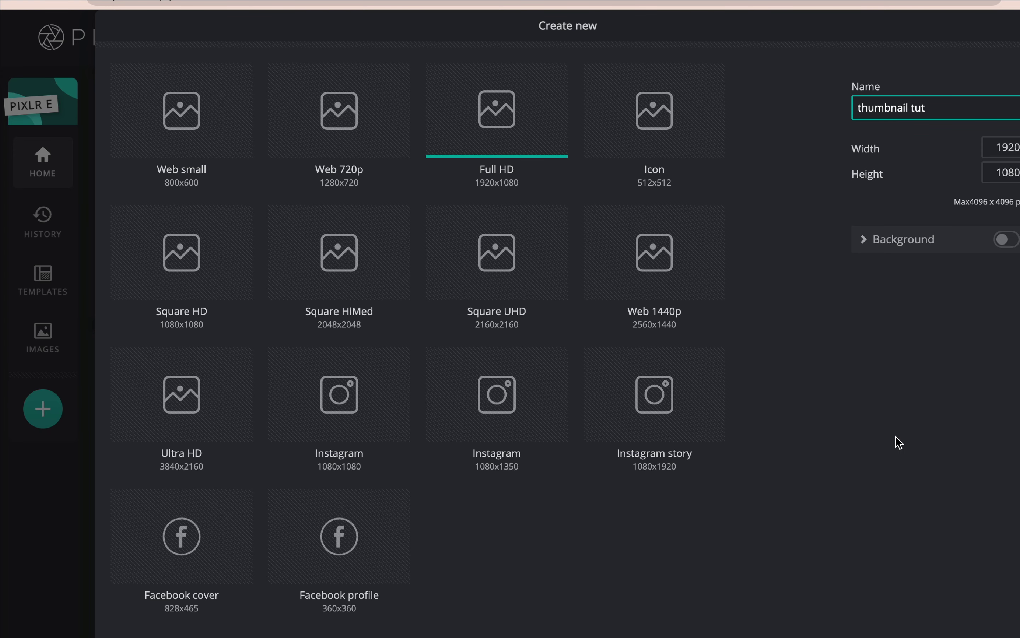
scroll(899, 442, down, 1)
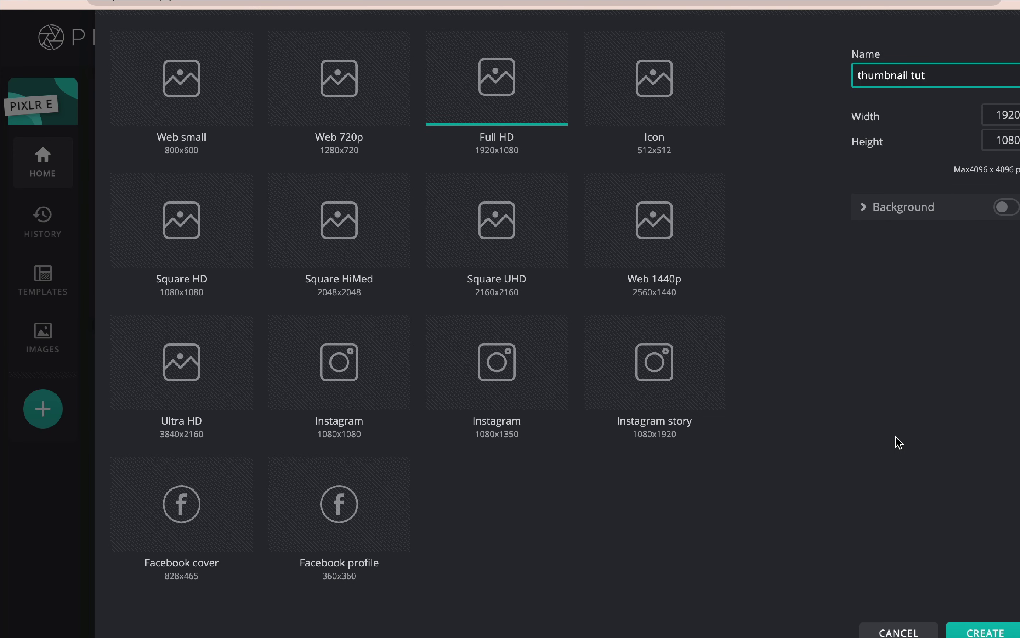
click(967, 633)
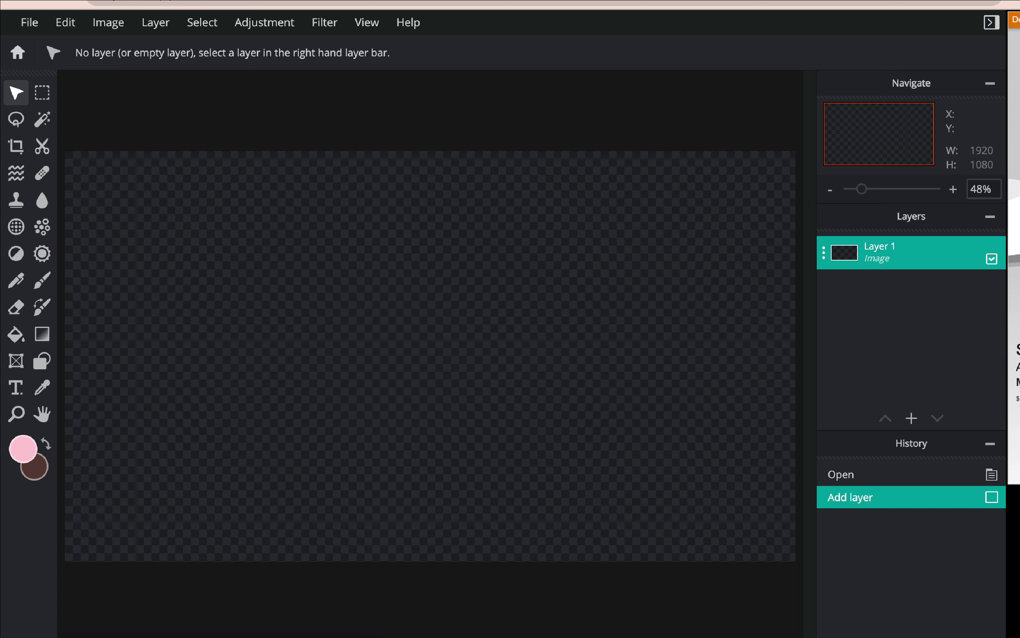
In a new tab, search Google Images for 'vintage aesthetic background'
key(ctrl+t)
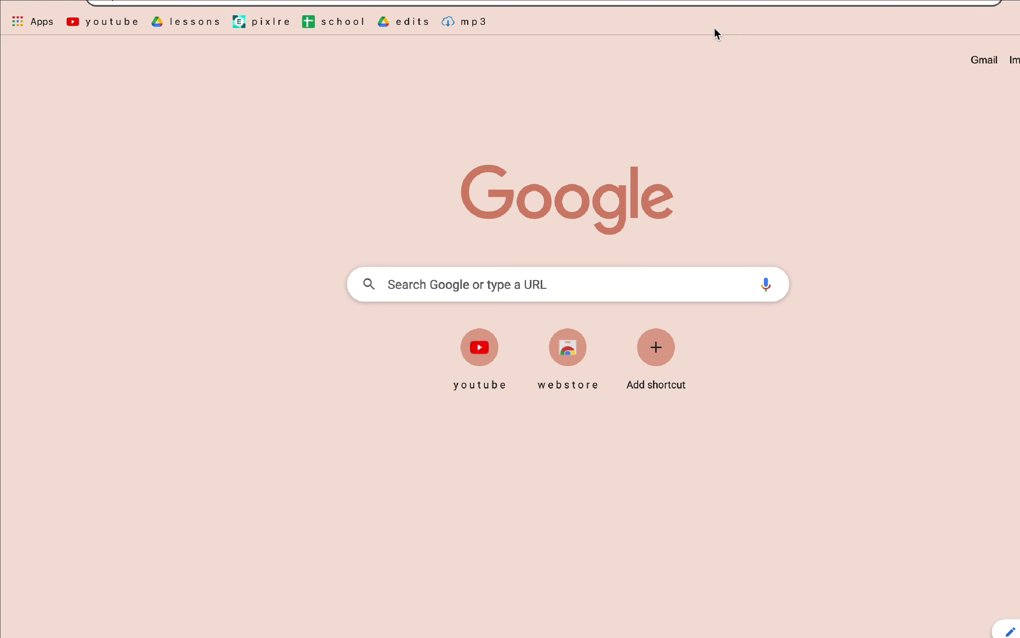
text(vintage)
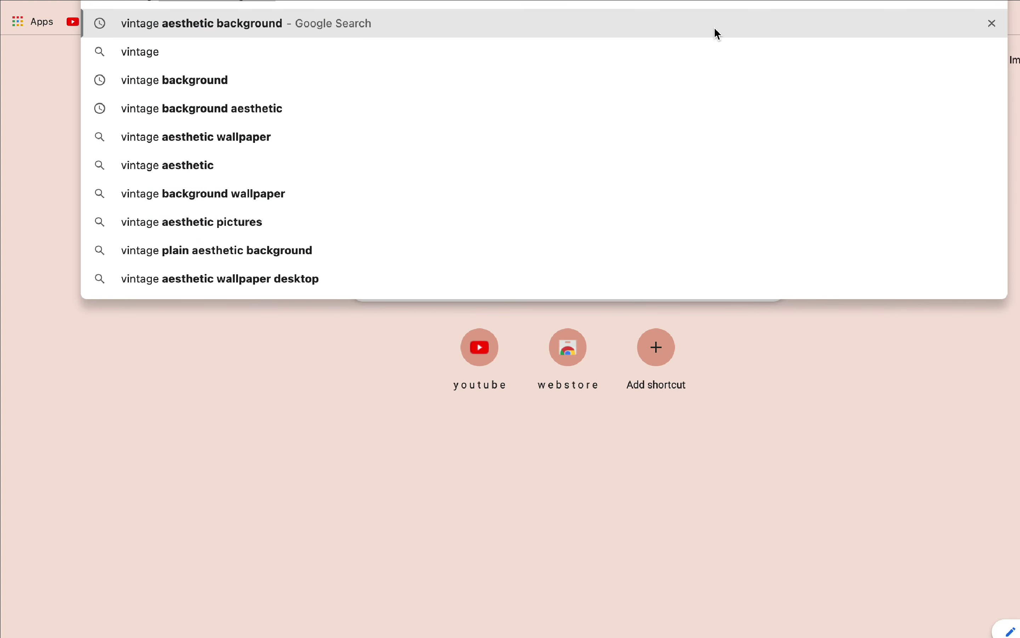
click(317, 32)
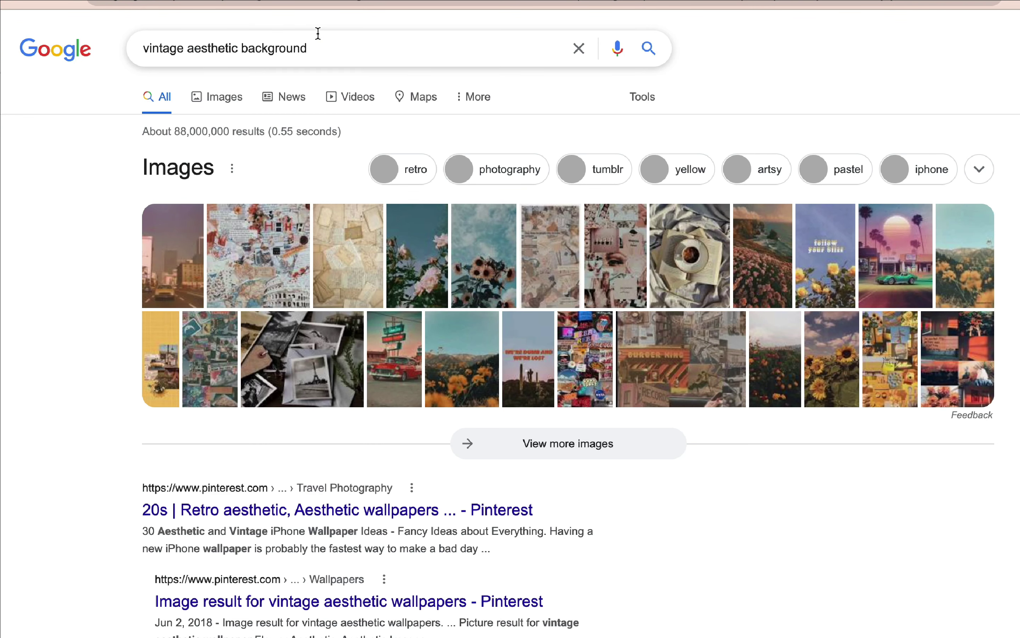
click(216, 100)
Copy the pink rose photo from the image results to the clipboard
click(393, 246)
right_click(896, 312)
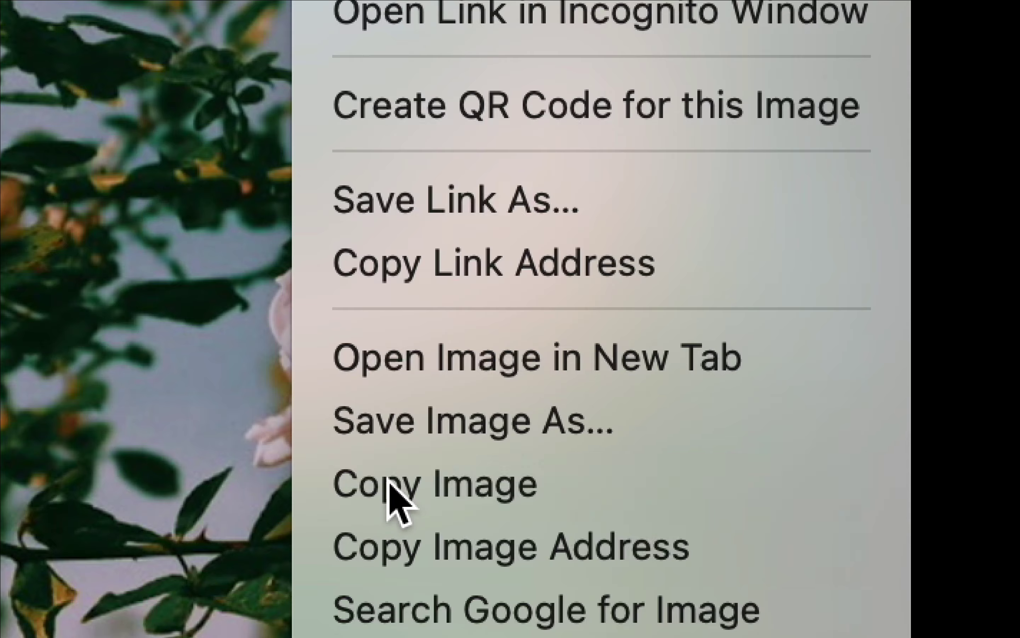
click(923, 477)
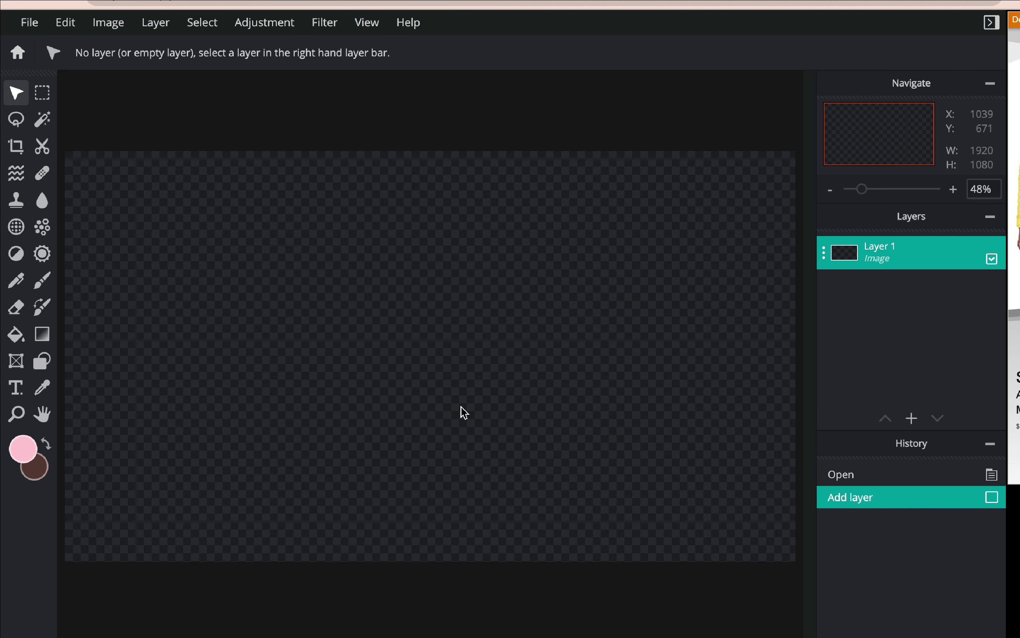
Paste the rose photo onto the canvas as a layer, enlarge it, then delete it
key(ctrl+v)
key(ctrl+minus)
key(ctrl+minus)
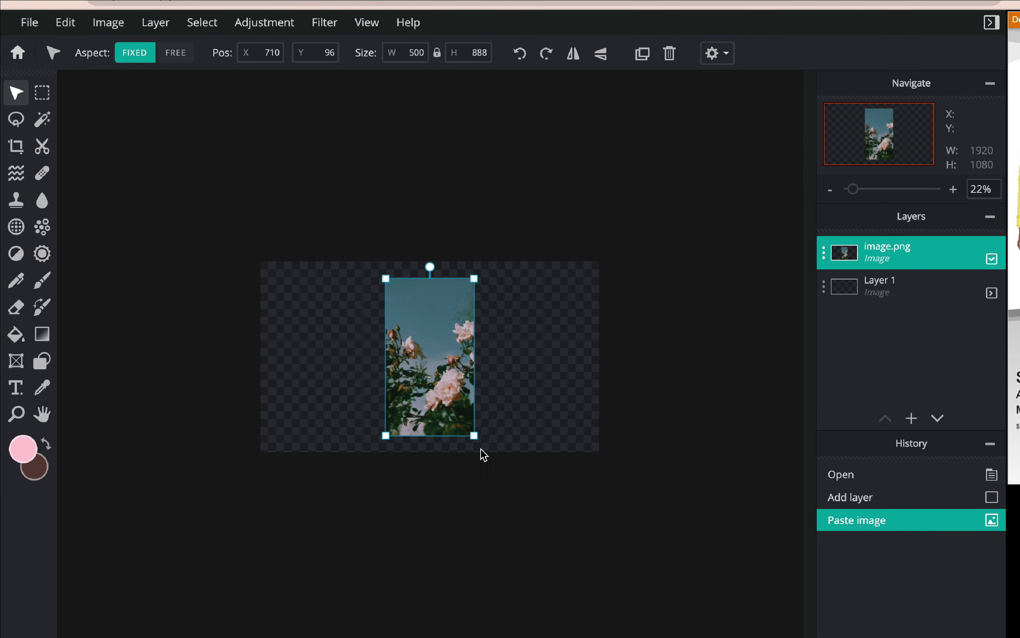
drag(474, 436, 542, 478)
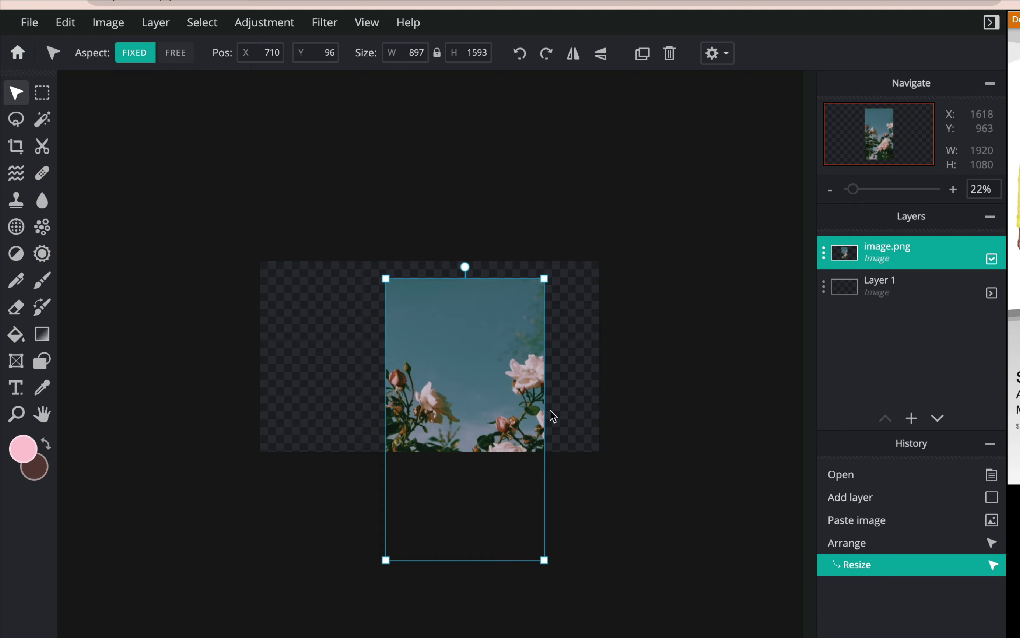
key(Delete)
key(ctrl+plus)
key(ctrl+plus)
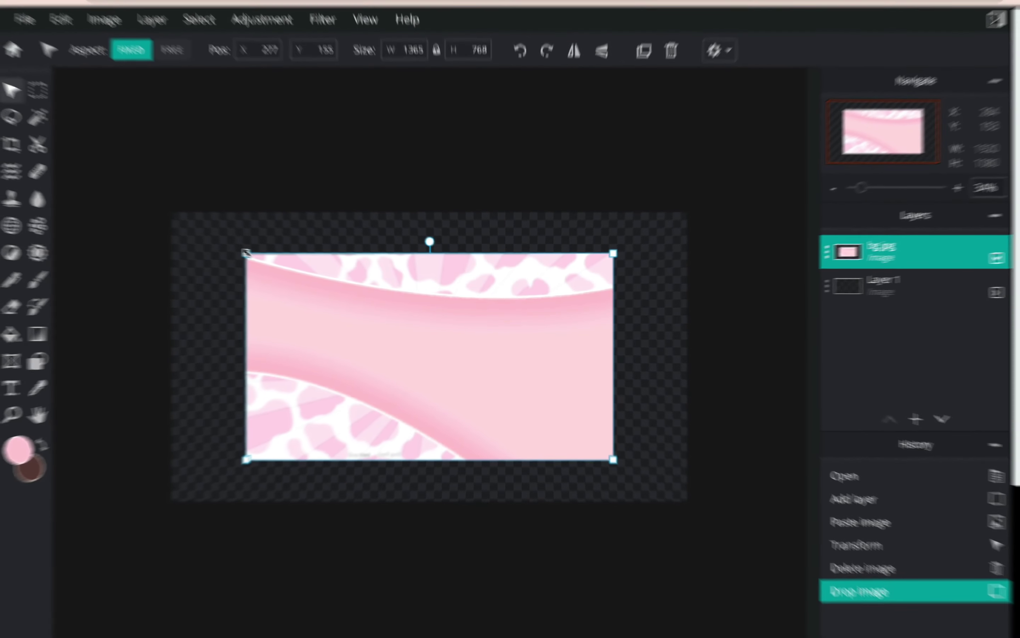
Stretch the bg.jpg layer to 2012x1132 past the canvas edges and shift it left to X -46
drag(246, 252, 175, 212)
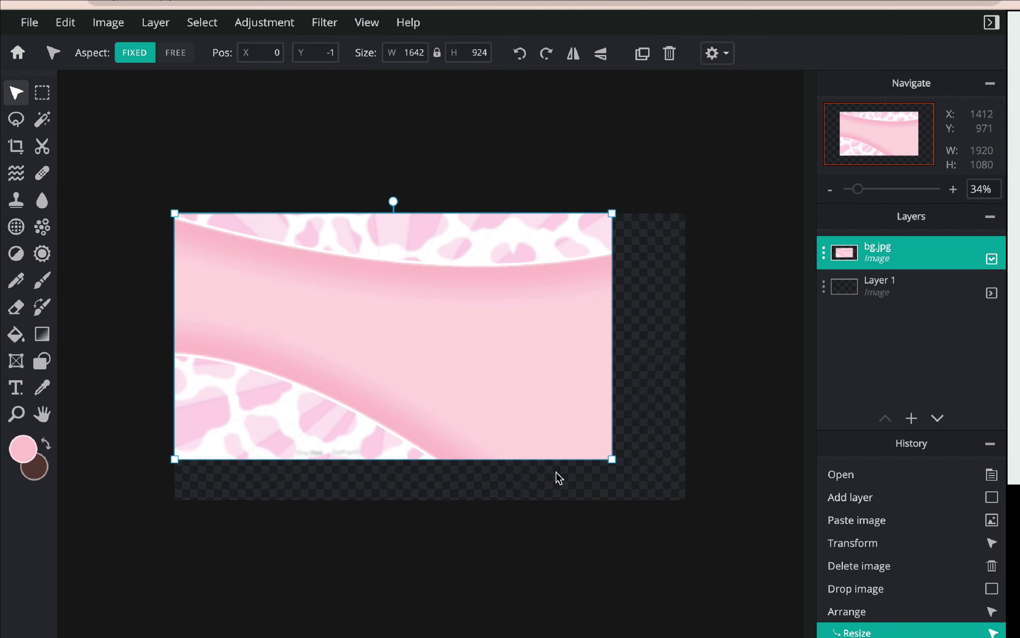
drag(612, 459, 711, 507)
drag(662, 483, 653, 481)
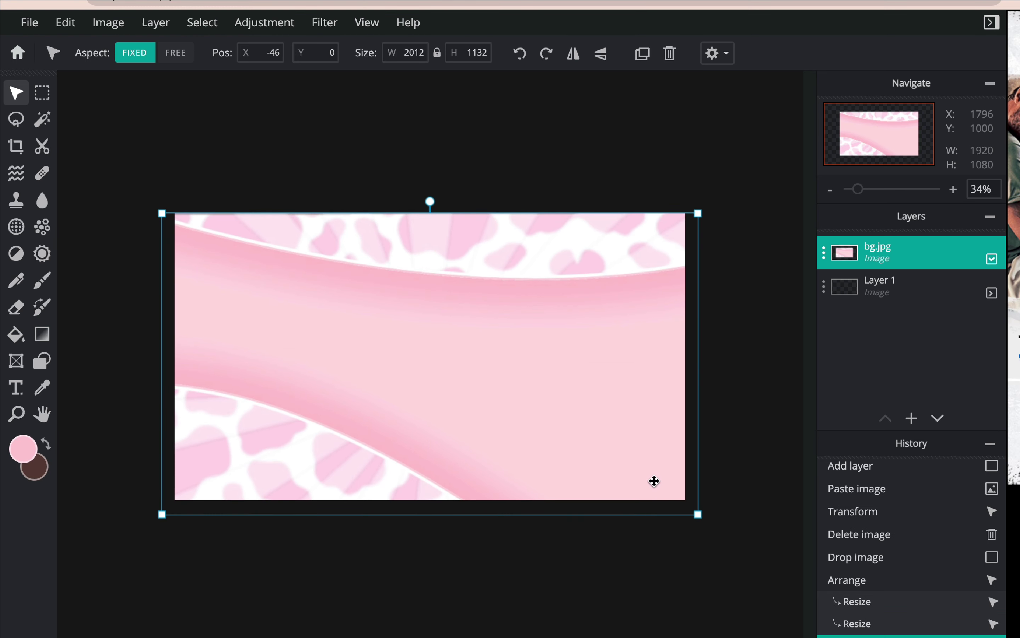
click(607, 580)
scroll(603, 580, up, 1)
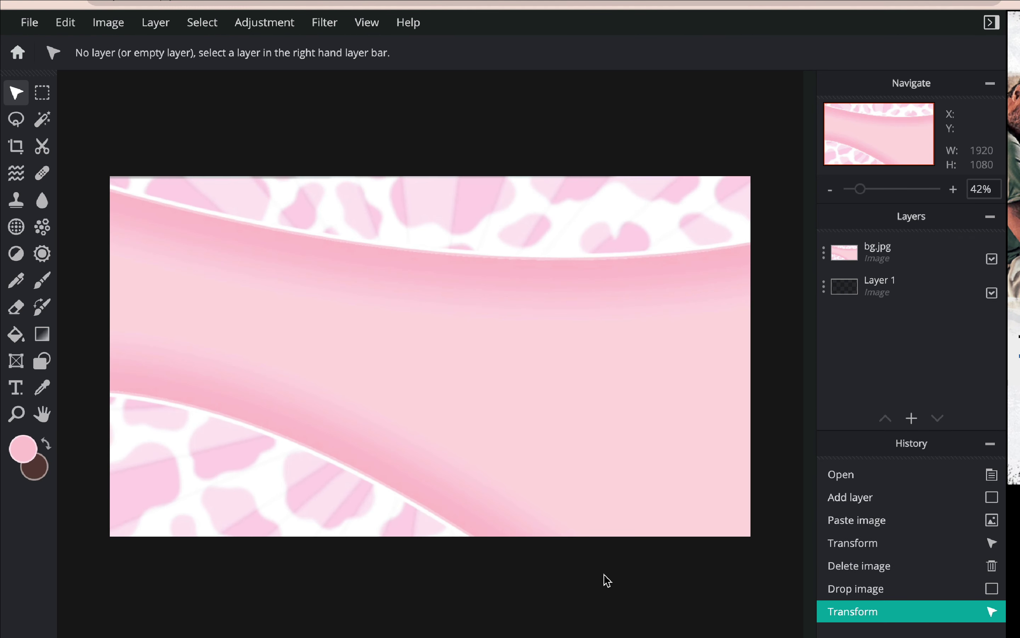
click(564, 430)
click(576, 580)
scroll(578, 581, down, 2)
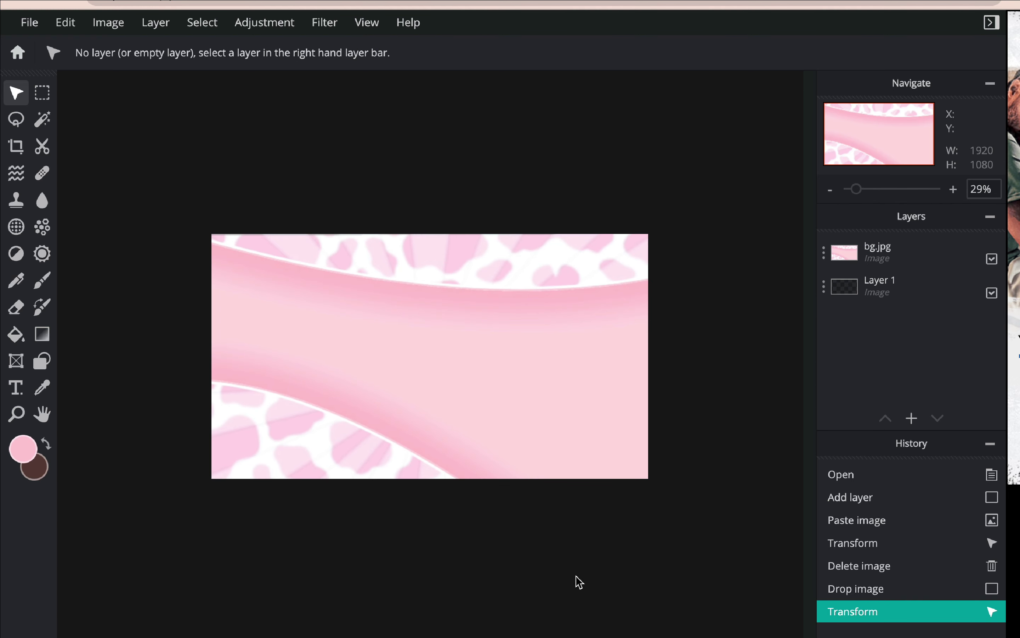
scroll(577, 581, down, 3)
scroll(577, 581, up, 6)
scroll(577, 581, down, 3)
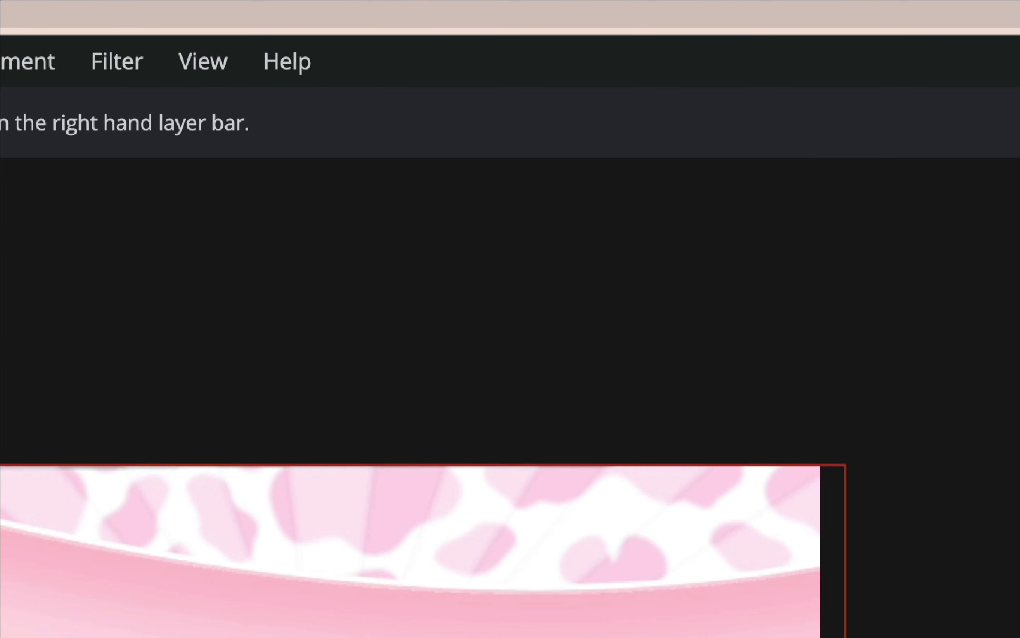
click(416, 476)
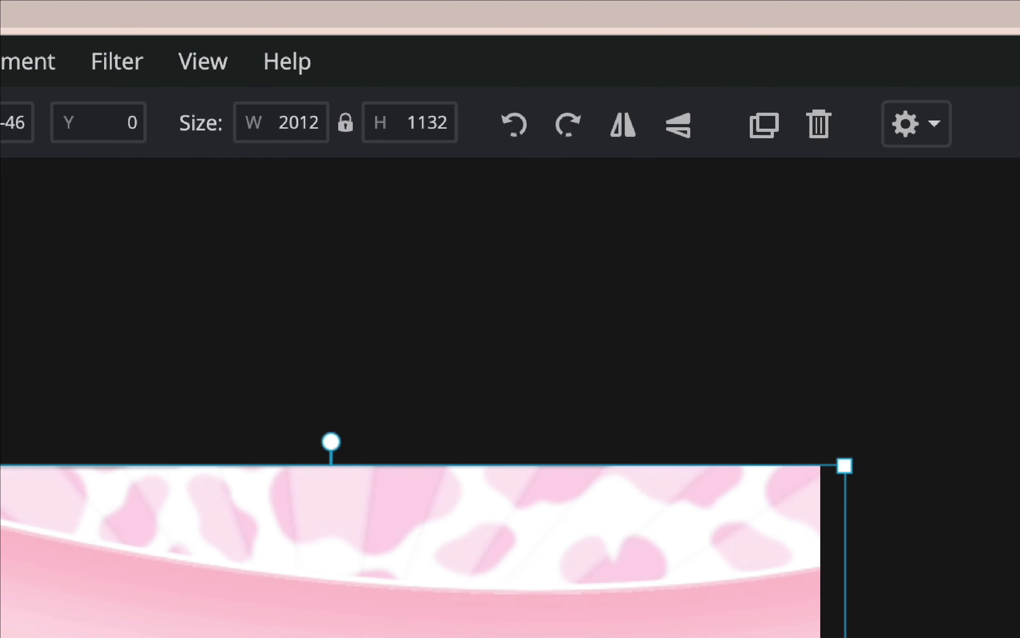
Apply the Details > Blur filter at amount 3 to the pink background layer
click(101, 67)
mouse_move(86, 179)
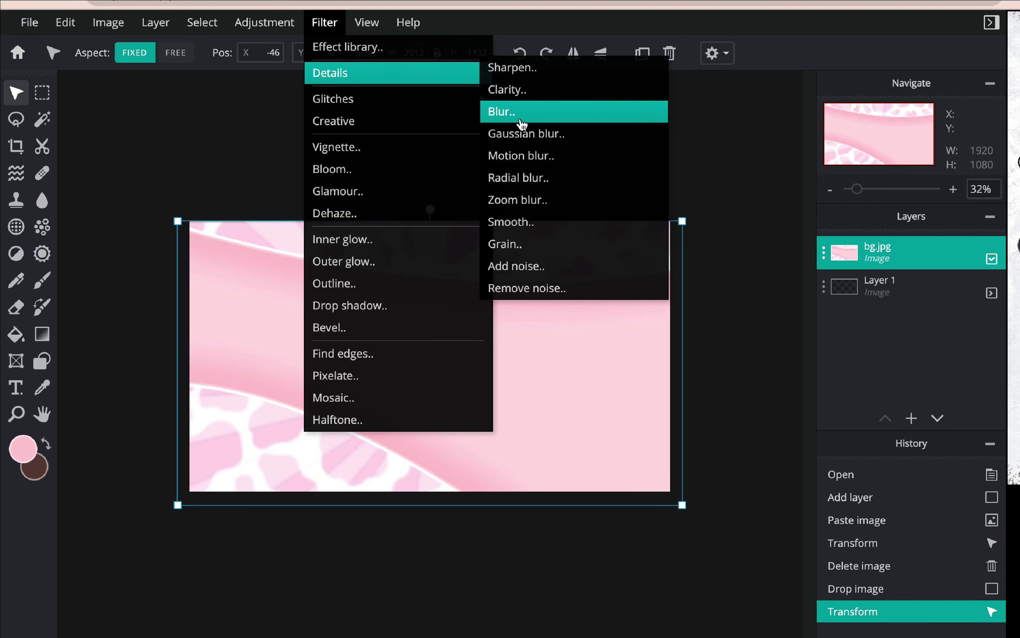
click(517, 255)
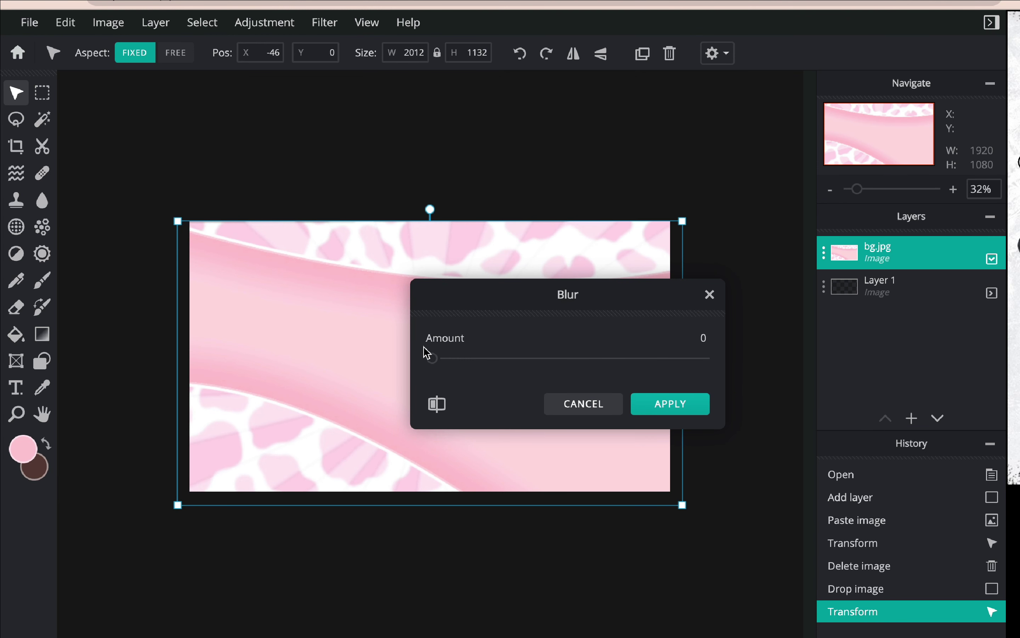
drag(433, 358, 440, 358)
click(677, 405)
click(708, 396)
scroll(712, 397, up, 3)
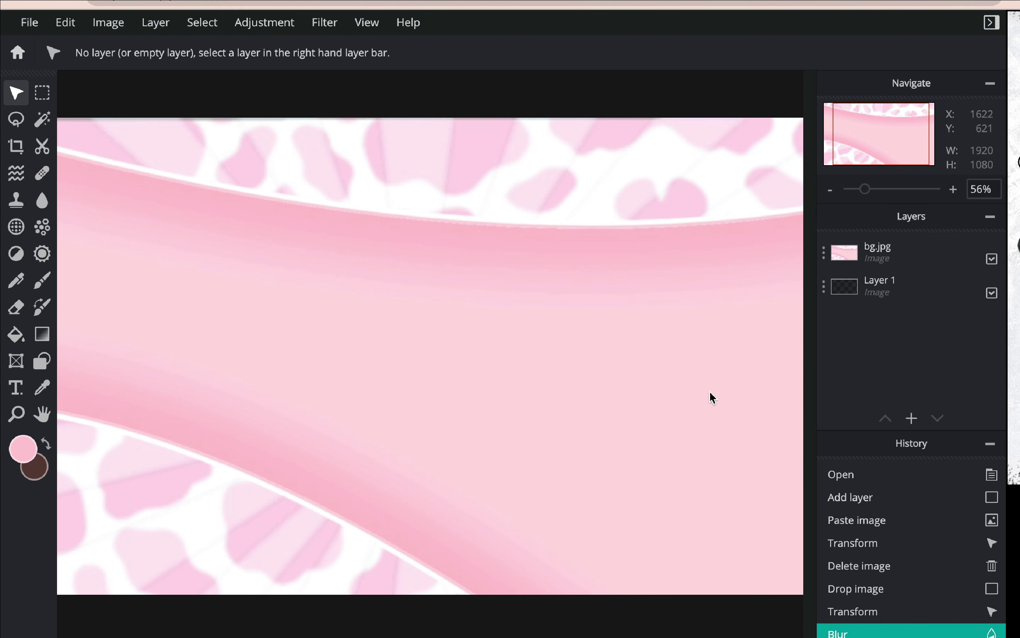
scroll(712, 398, down, 3)
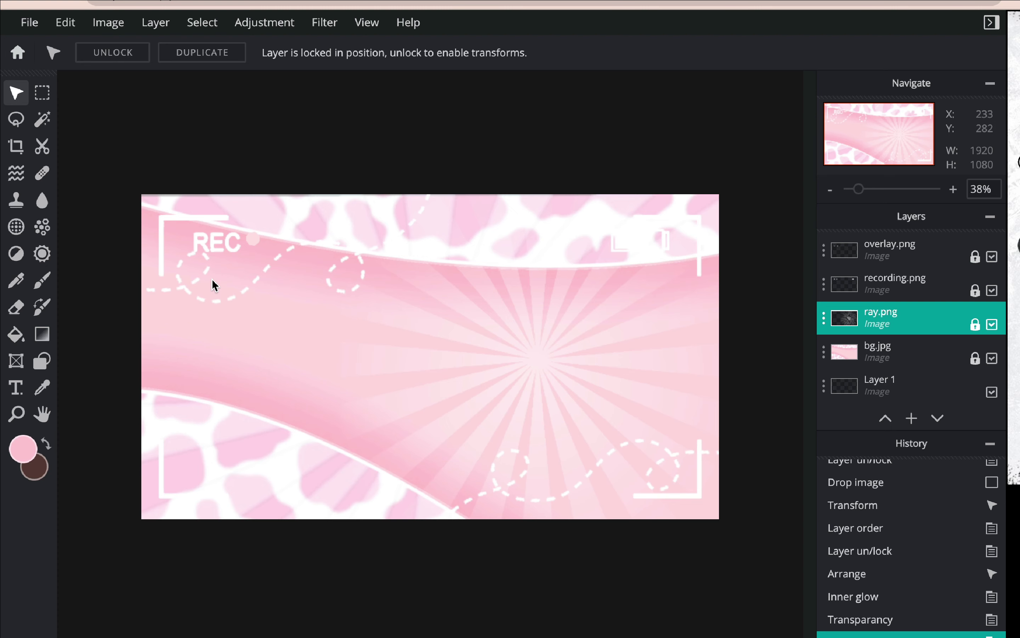
Scroll over the composite to check the locked background and overlay layers
scroll(212, 278, up, 3)
scroll(294, 296, down, 3)
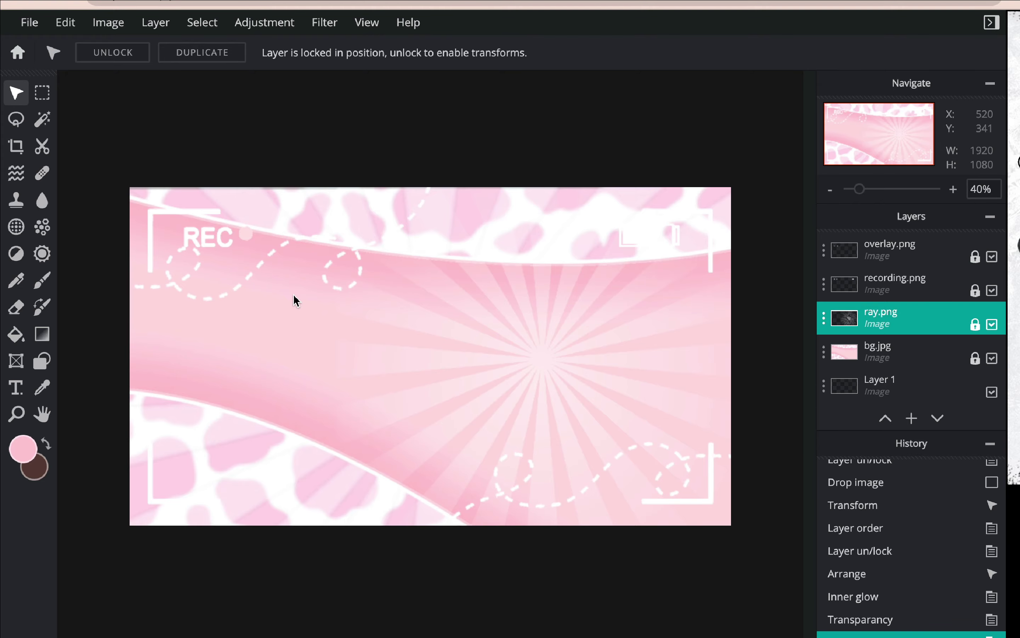
Scale the gfx pnggg.png avatar up to about 1083x1083 and place it on the left
key(super+shift+f)
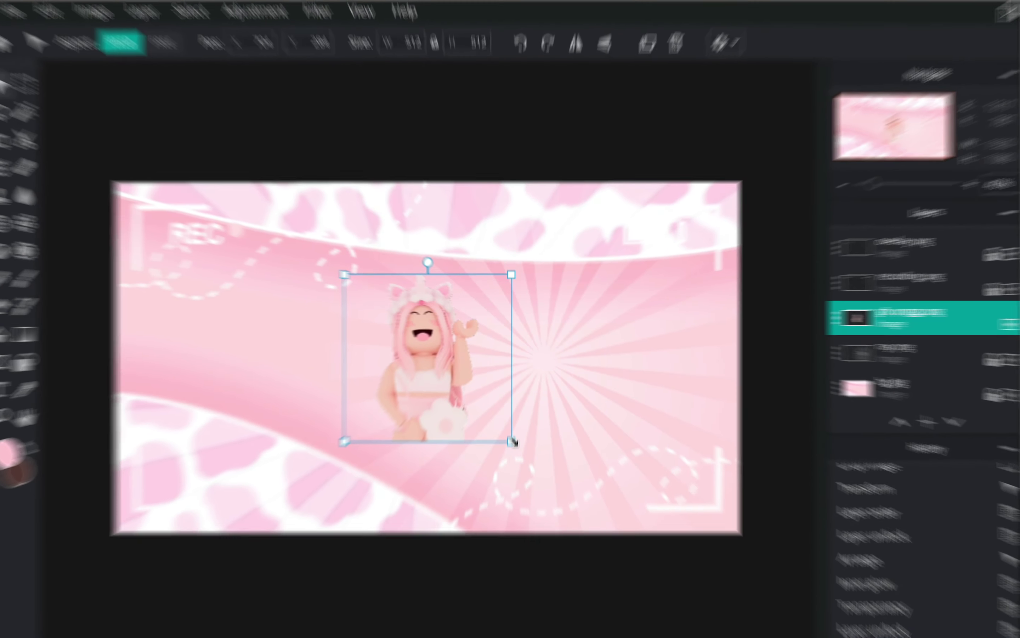
drag(513, 441, 645, 511)
drag(497, 394, 316, 334)
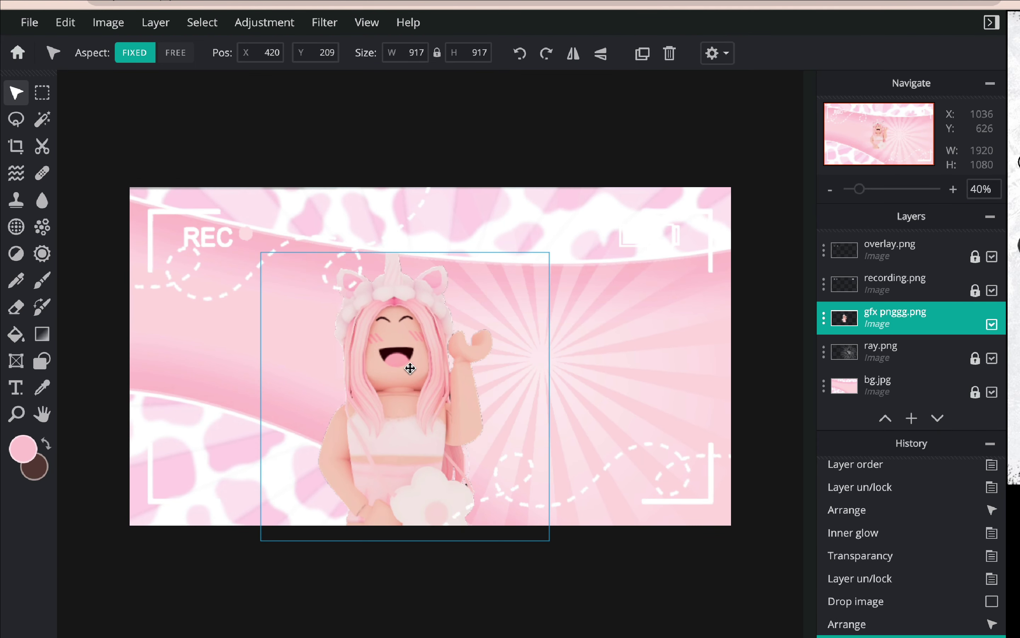
drag(408, 485, 451, 512)
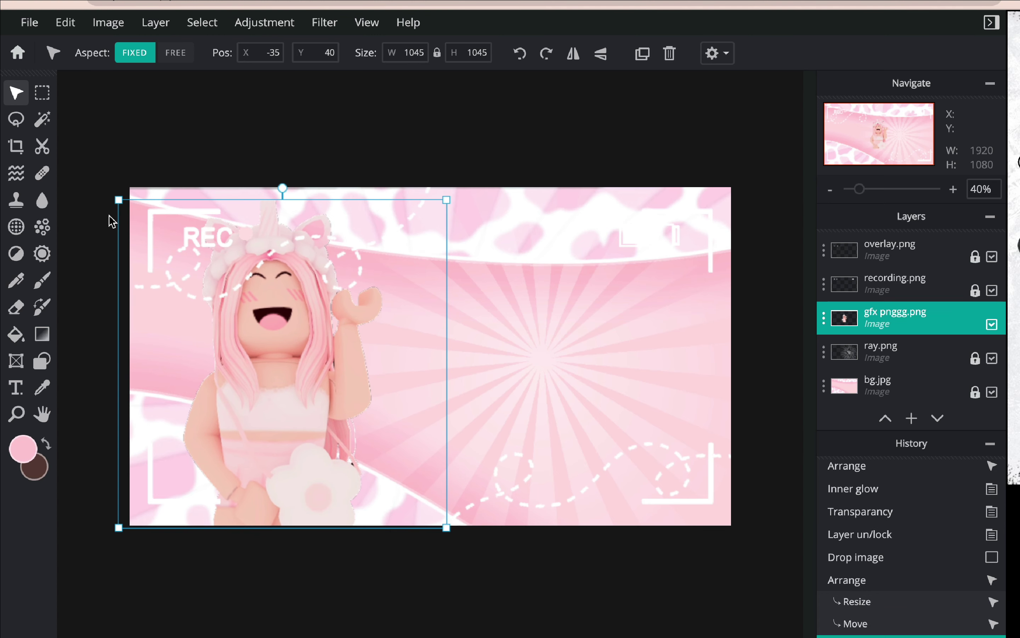
drag(118, 199, 106, 189)
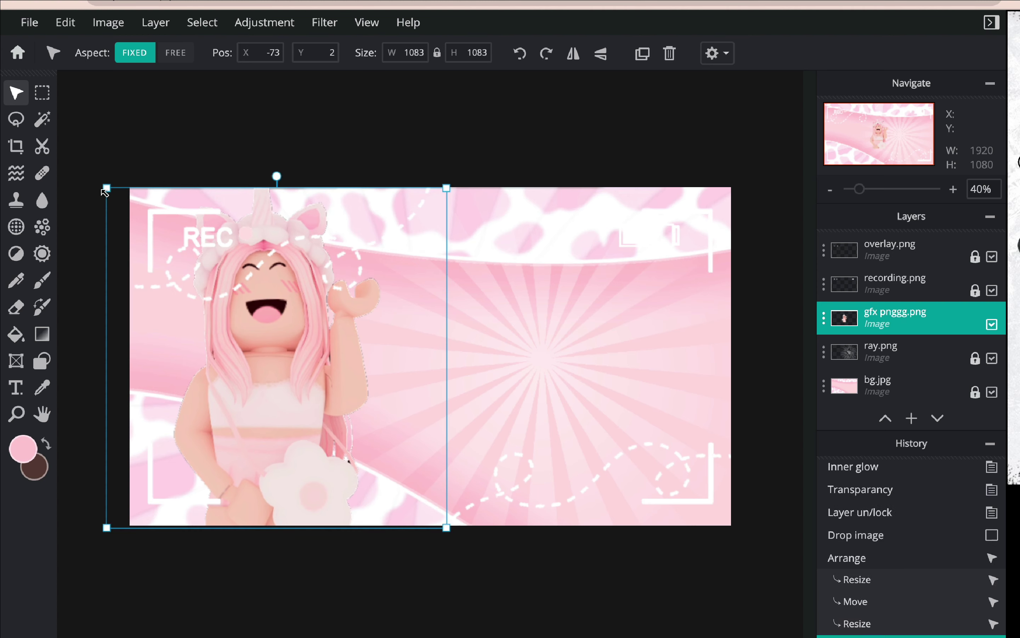
Move the avatar layer to the top of the Layers stack, above both overlays
drag(872, 325, 872, 251)
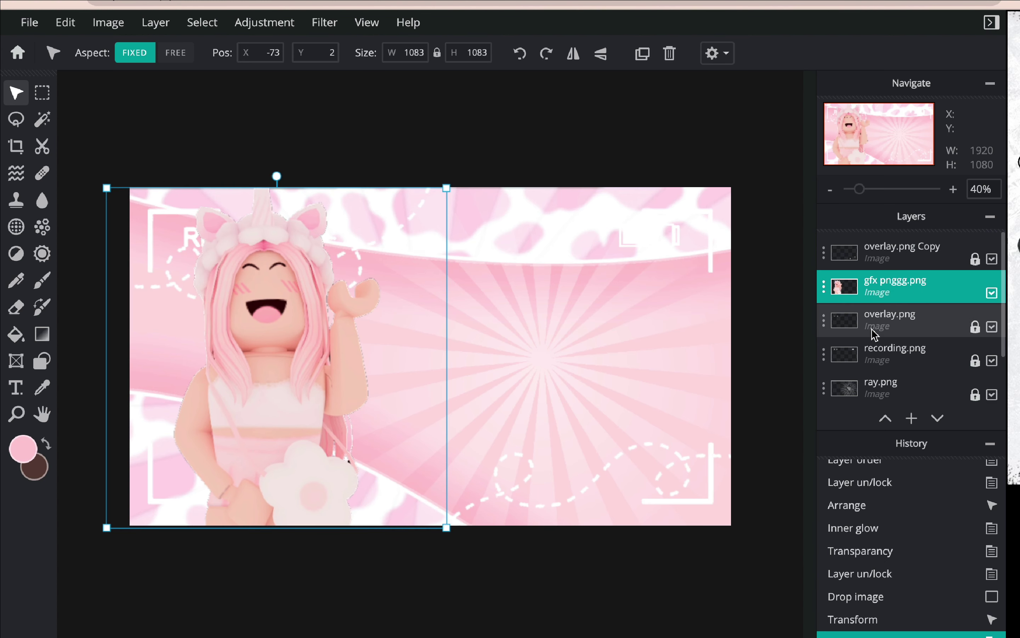
drag(874, 291, 874, 246)
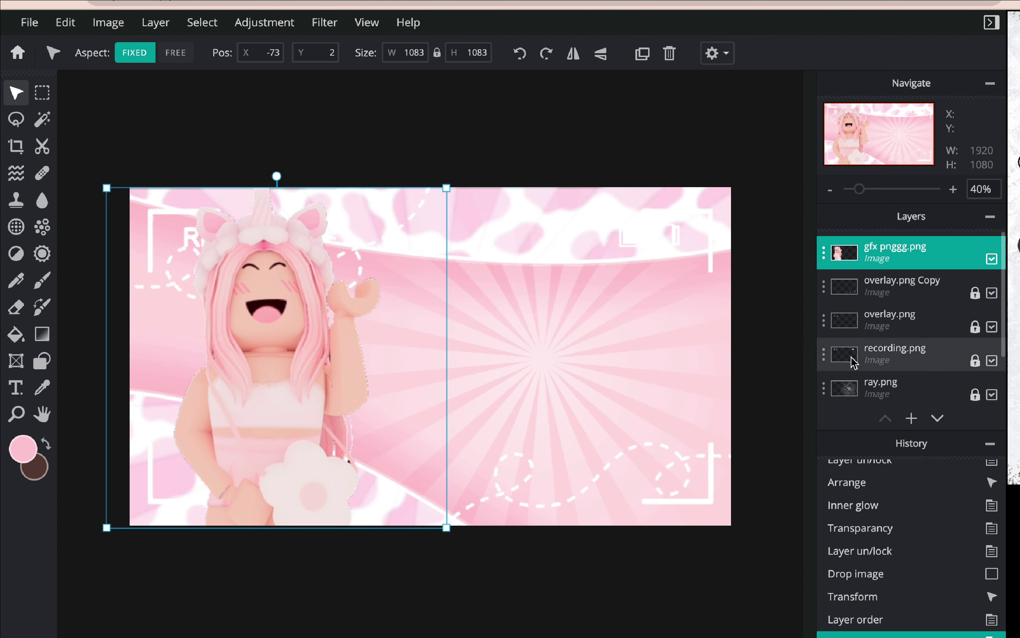
click(787, 358)
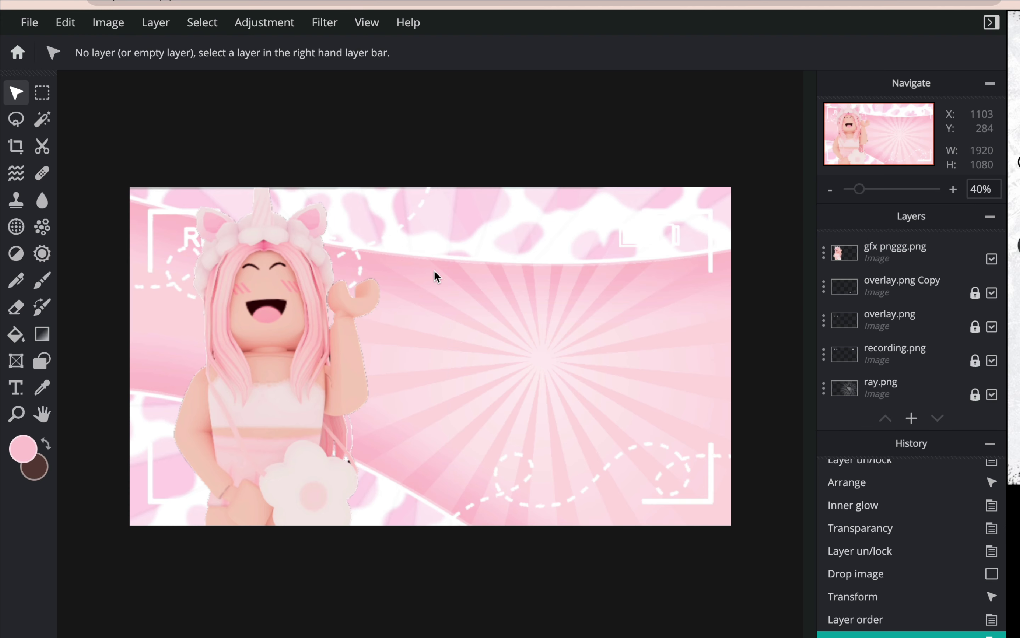
scroll(895, 325, down, 1)
Blur the recording.png frame layer with amount 30
click(894, 333)
click(330, 24)
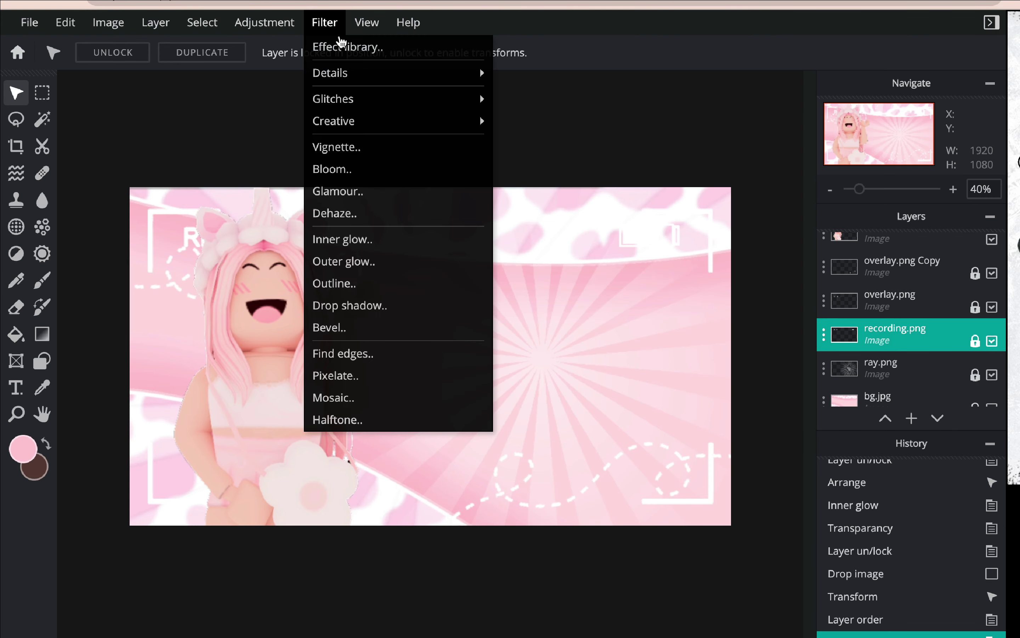
mouse_move(359, 79)
click(478, 110)
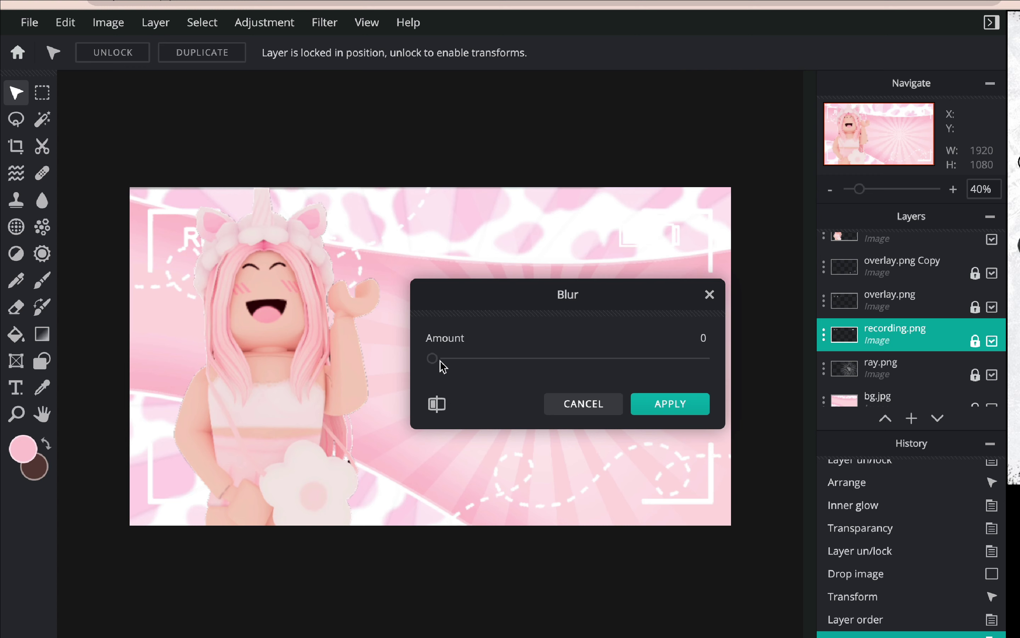
drag(441, 361, 515, 363)
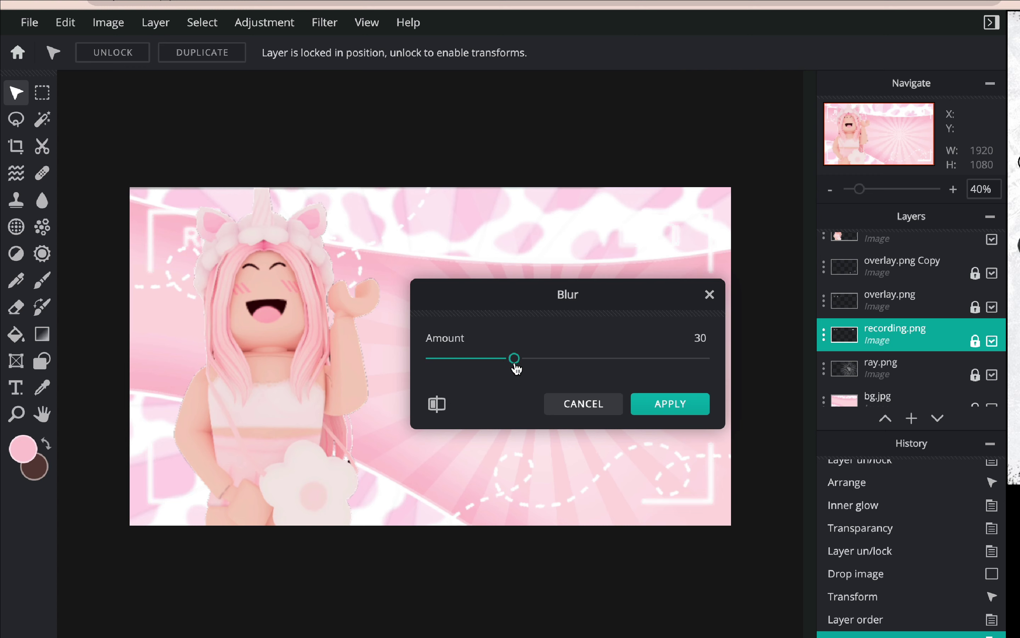
click(677, 411)
Blur the overlay.png layer with a raised blur amount
click(895, 314)
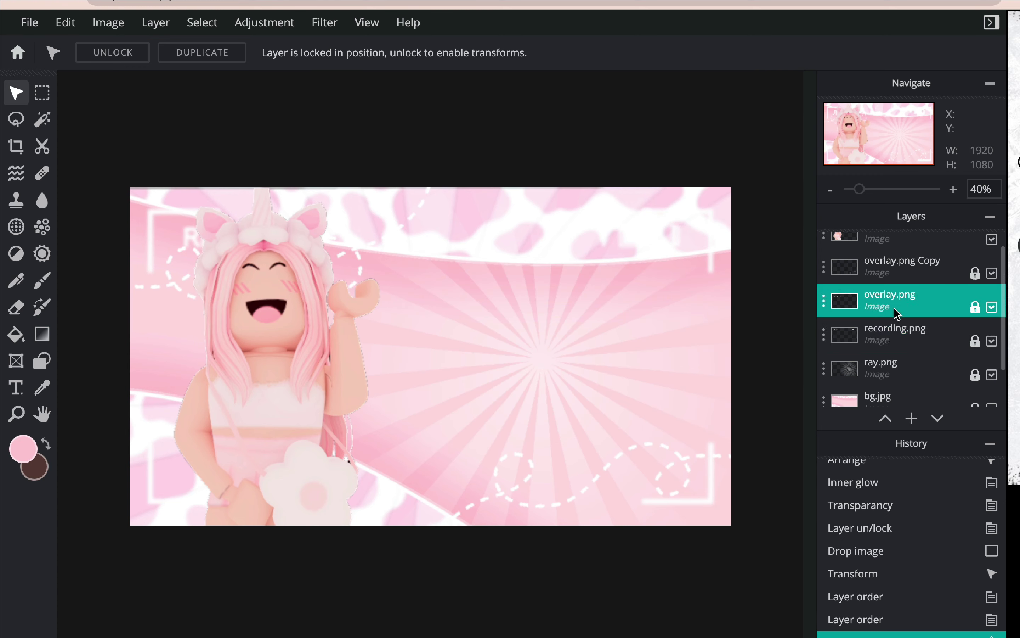
click(325, 23)
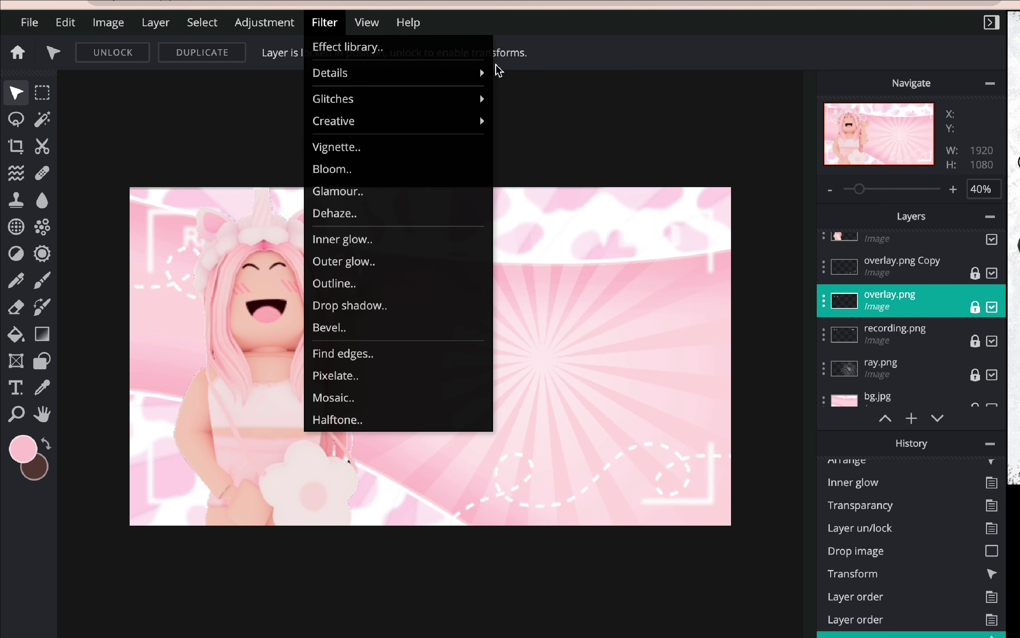
click(487, 80)
click(326, 22)
mouse_move(367, 75)
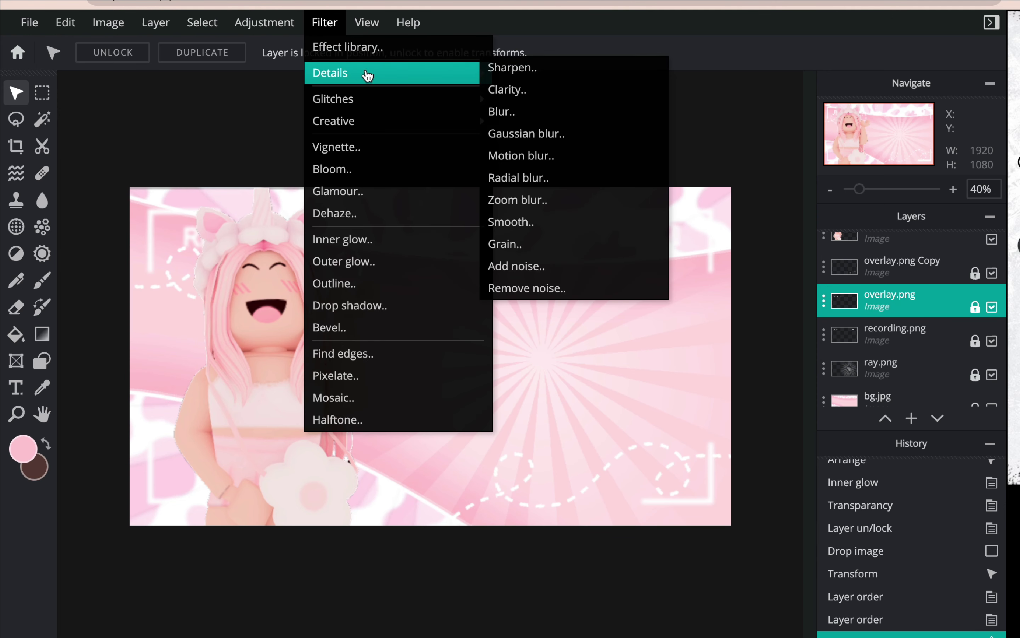
click(506, 111)
drag(428, 365, 477, 359)
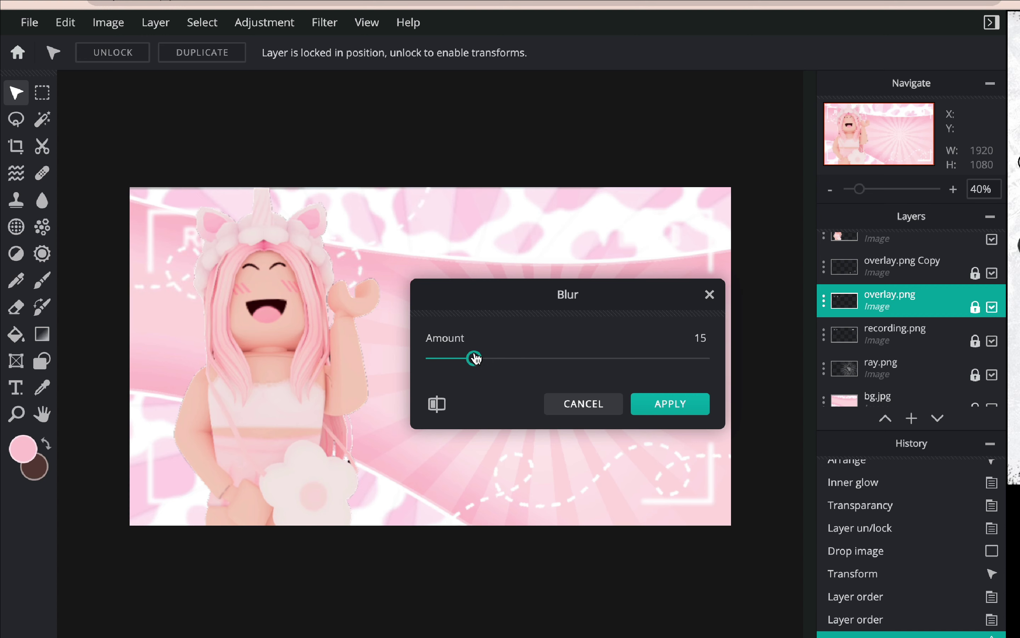
click(633, 413)
Blur the overlay.png Copy layer with amount about 16
click(984, 344)
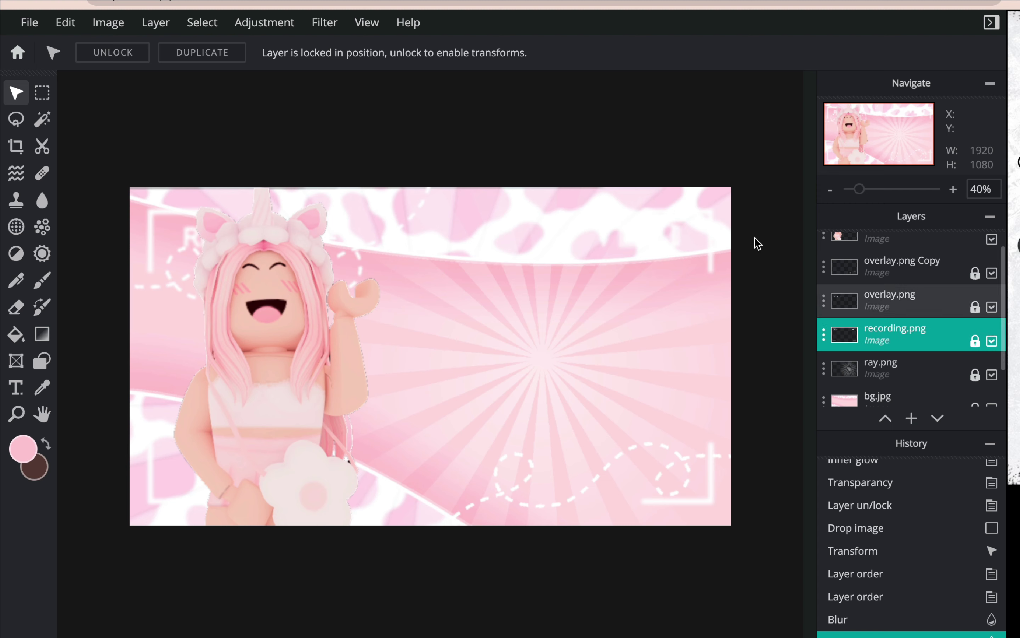
click(855, 272)
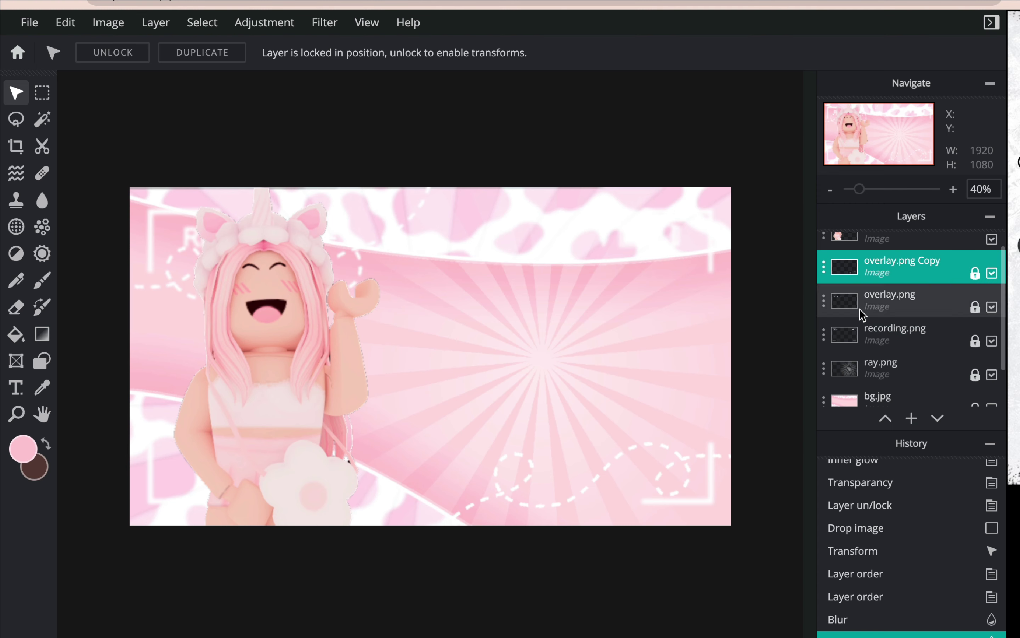
click(862, 306)
scroll(876, 273, up, 1)
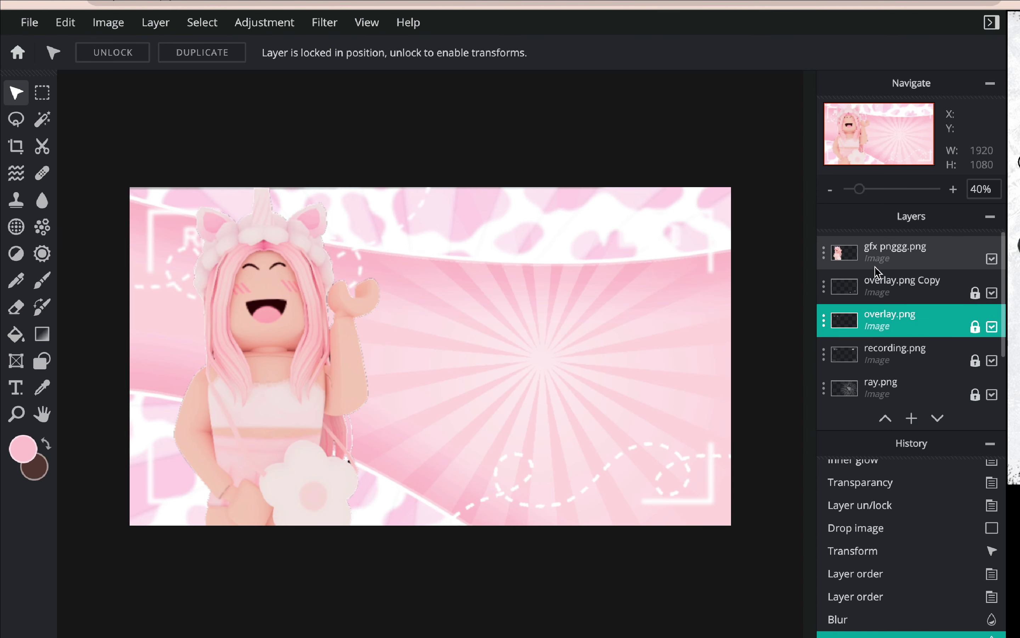
click(886, 354)
click(890, 293)
click(325, 22)
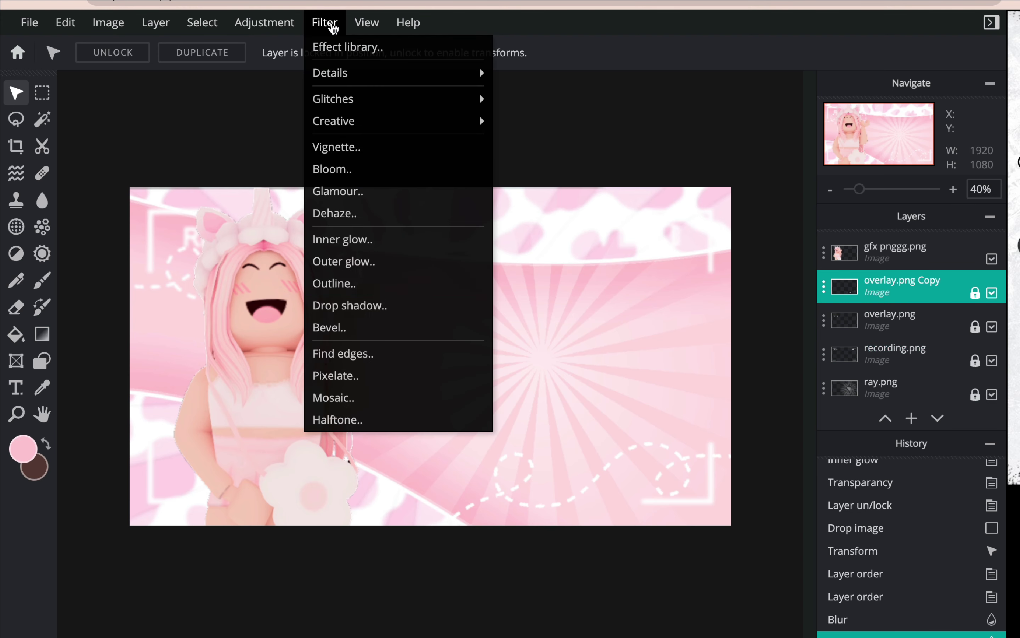
click(321, 283)
click(594, 443)
click(324, 22)
click(531, 101)
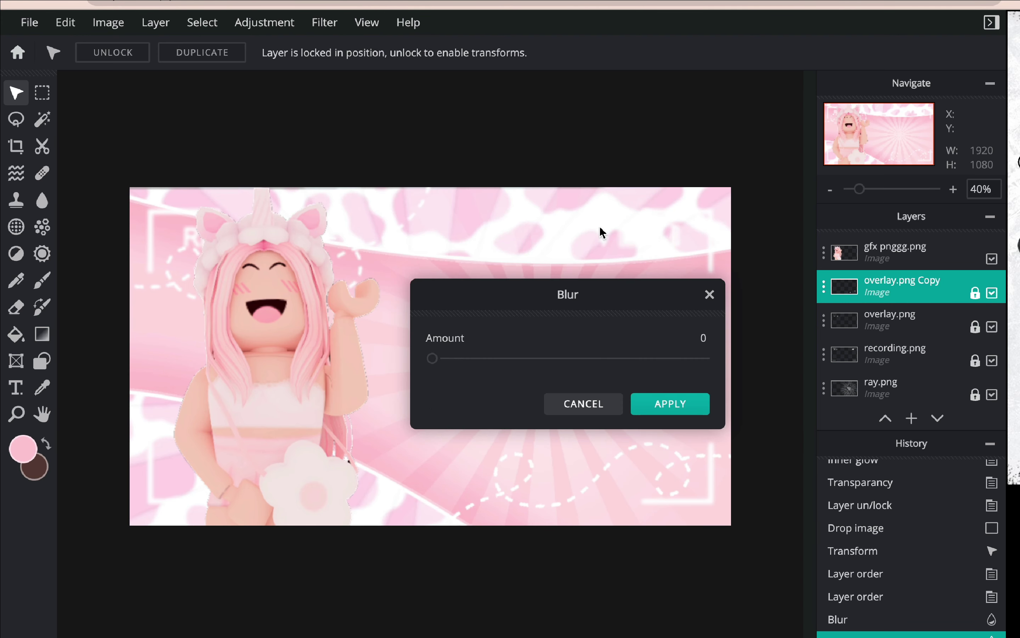
drag(428, 358, 477, 364)
click(668, 405)
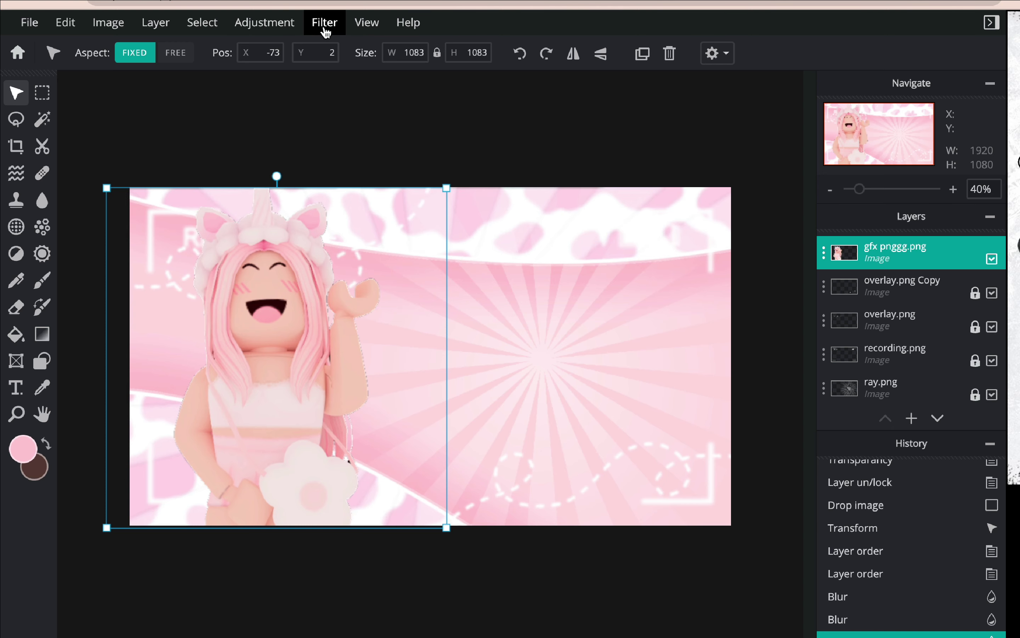
Give the avatar an inner glow with 100% feather and about 5px size
click(325, 27)
click(346, 241)
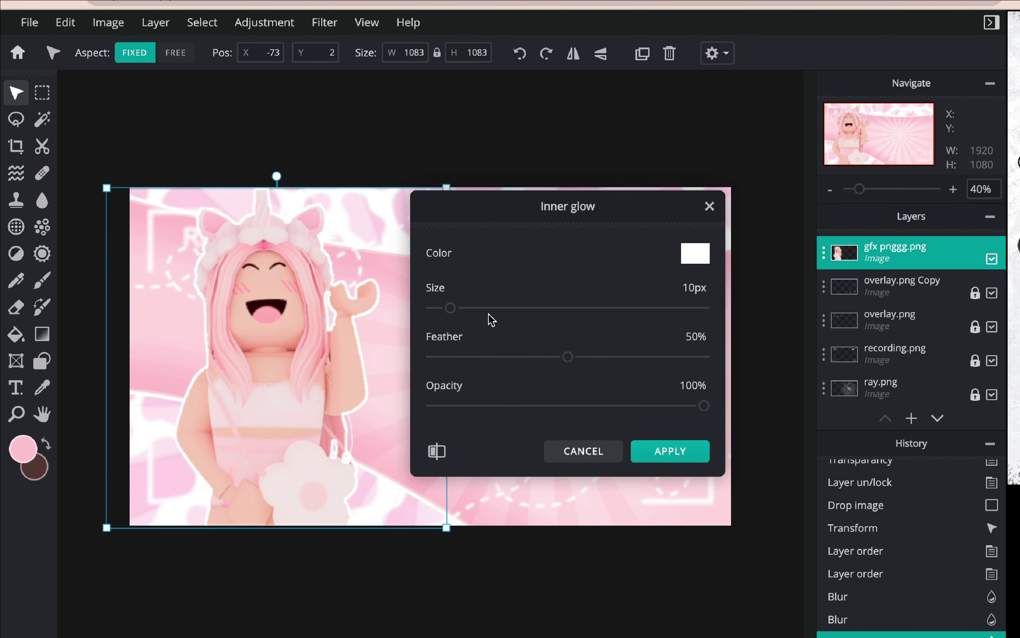
drag(568, 362, 784, 341)
drag(452, 309, 442, 309)
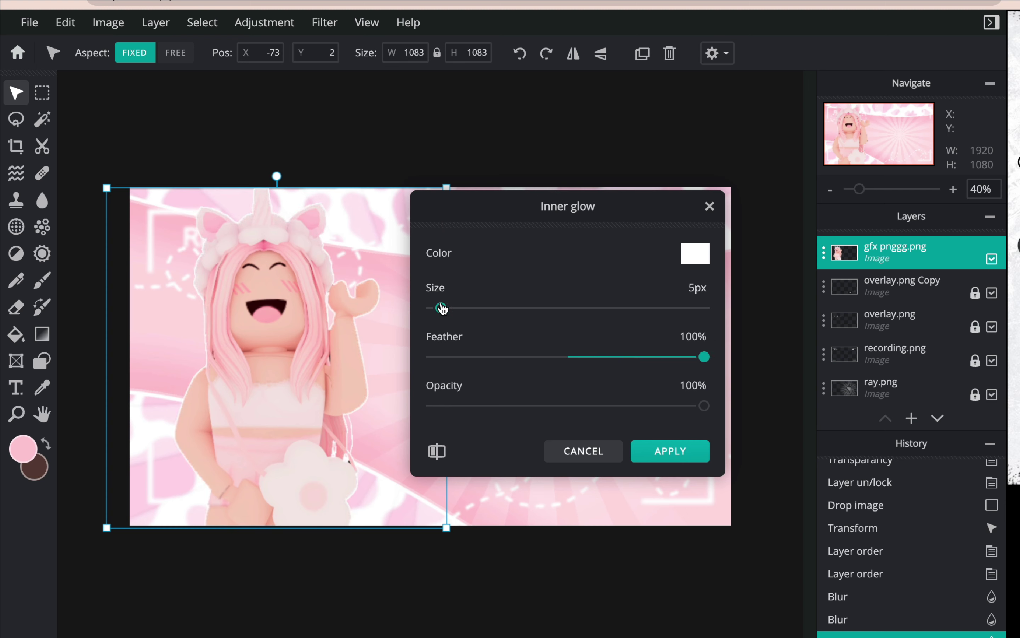
click(667, 454)
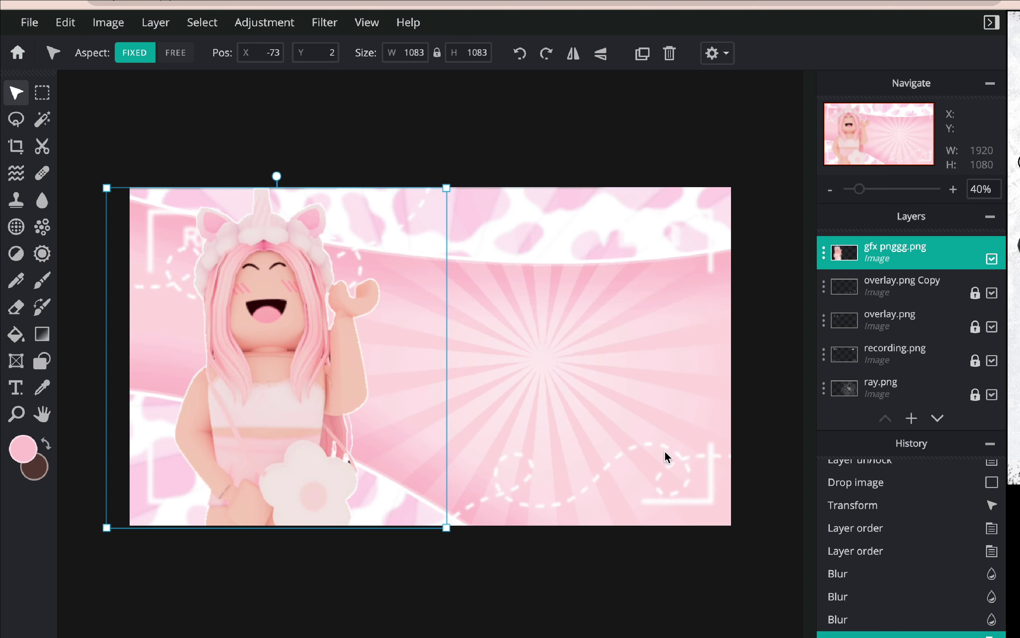
Apply a white outline of size 7 to the avatar
click(329, 25)
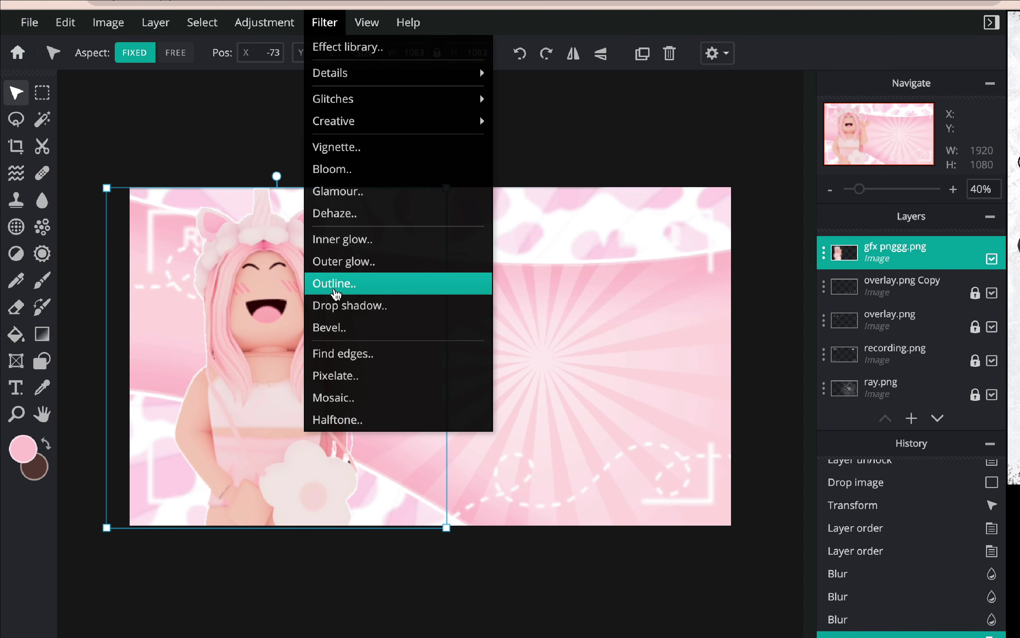
click(334, 284)
click(695, 267)
drag(519, 320, 333, 189)
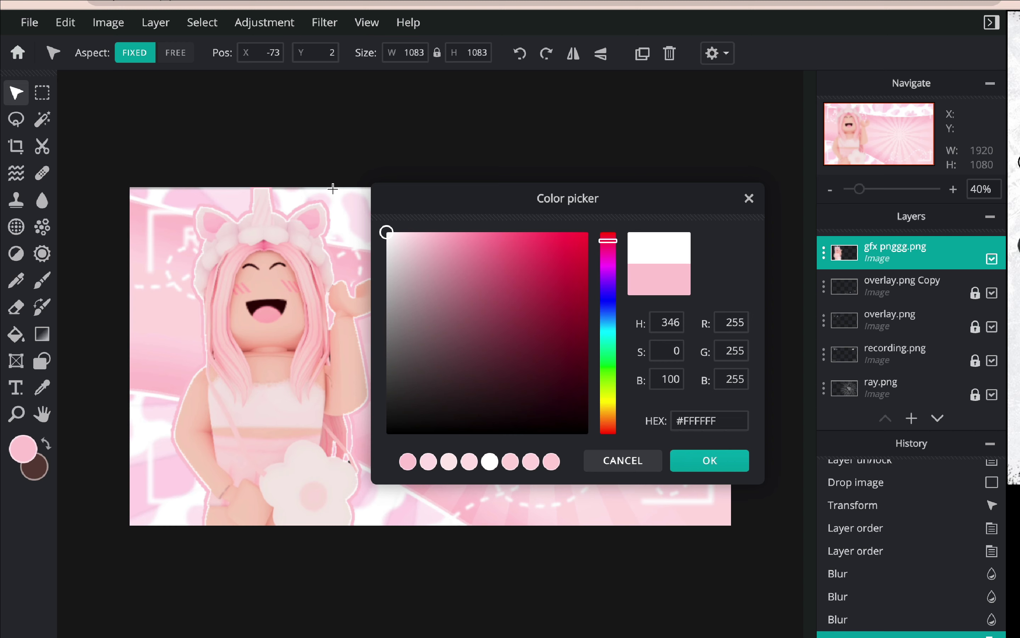
click(709, 464)
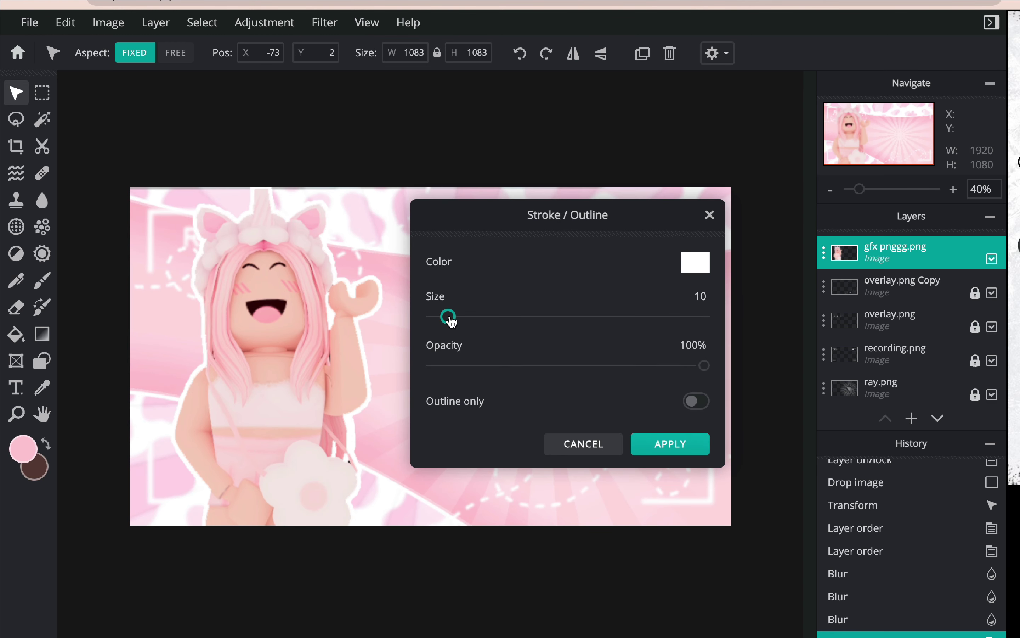
drag(451, 321, 446, 322)
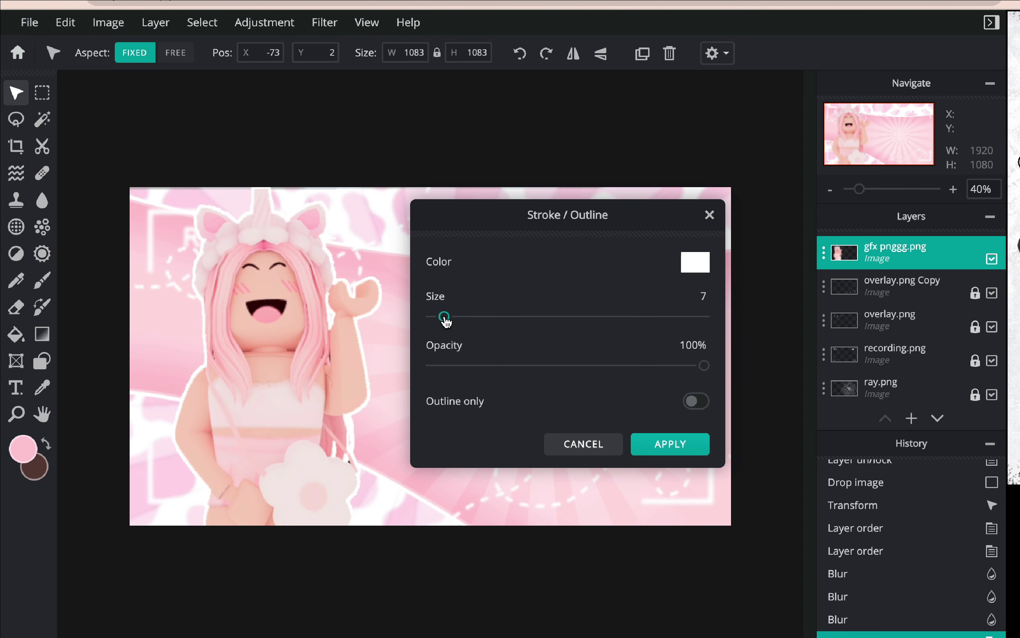
click(660, 444)
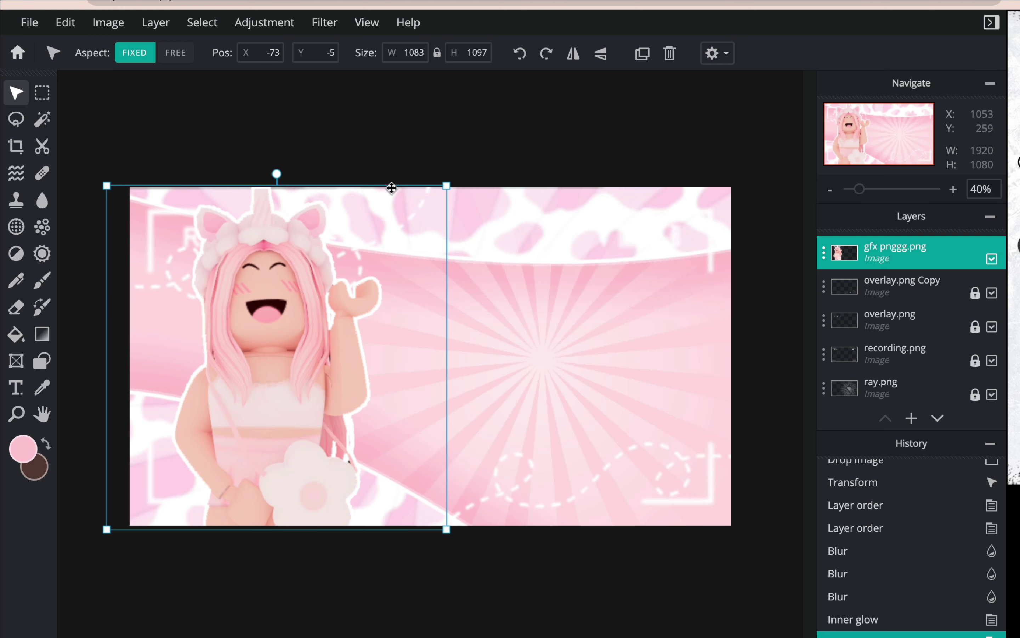
Reapply the outline thinner in a light pink sampled from the image
click(324, 23)
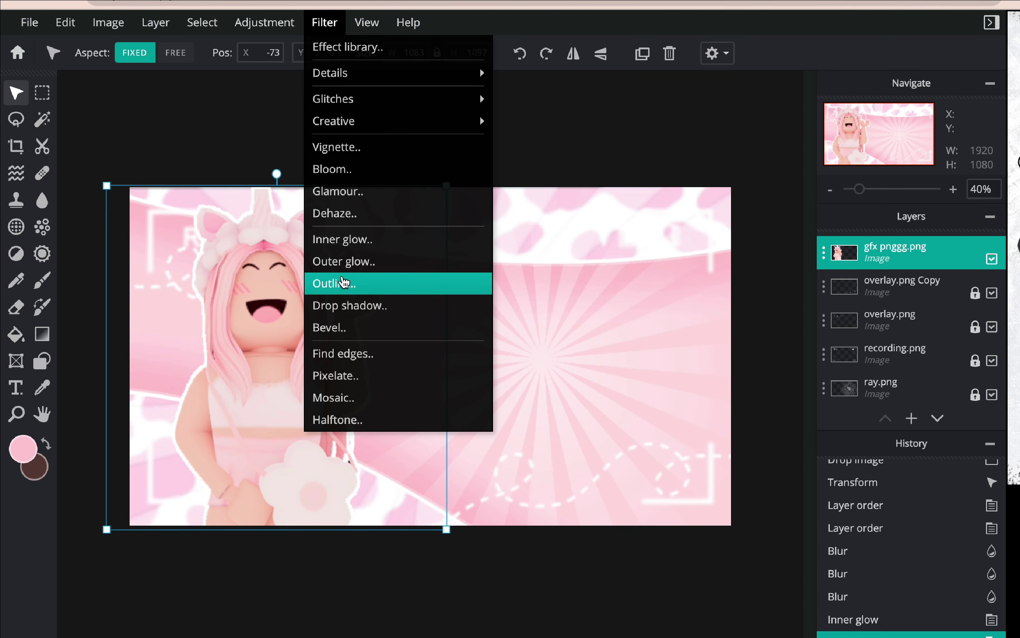
click(344, 282)
click(686, 266)
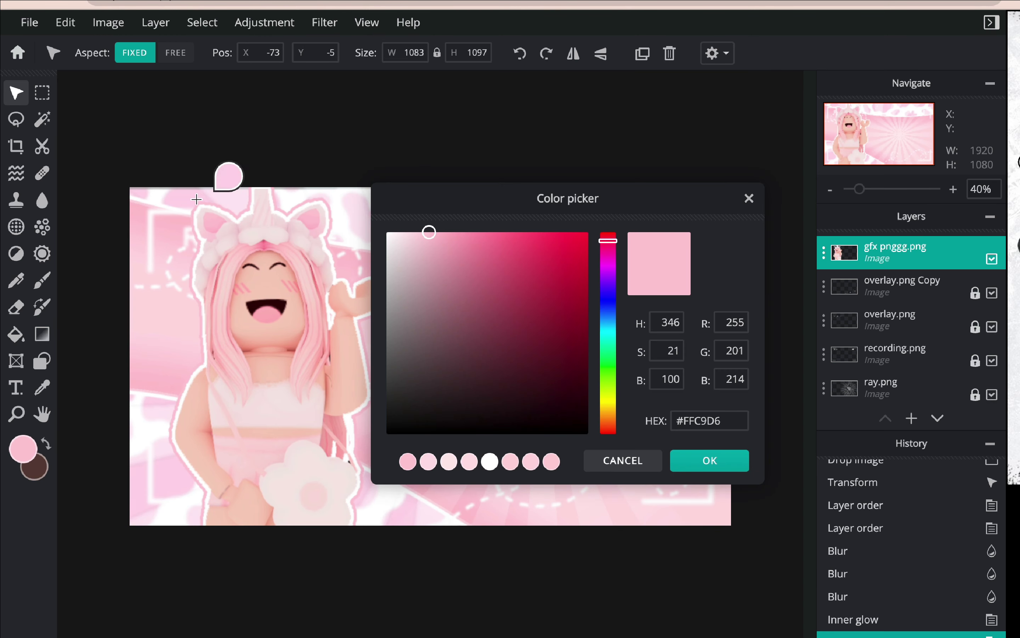
click(160, 187)
click(692, 463)
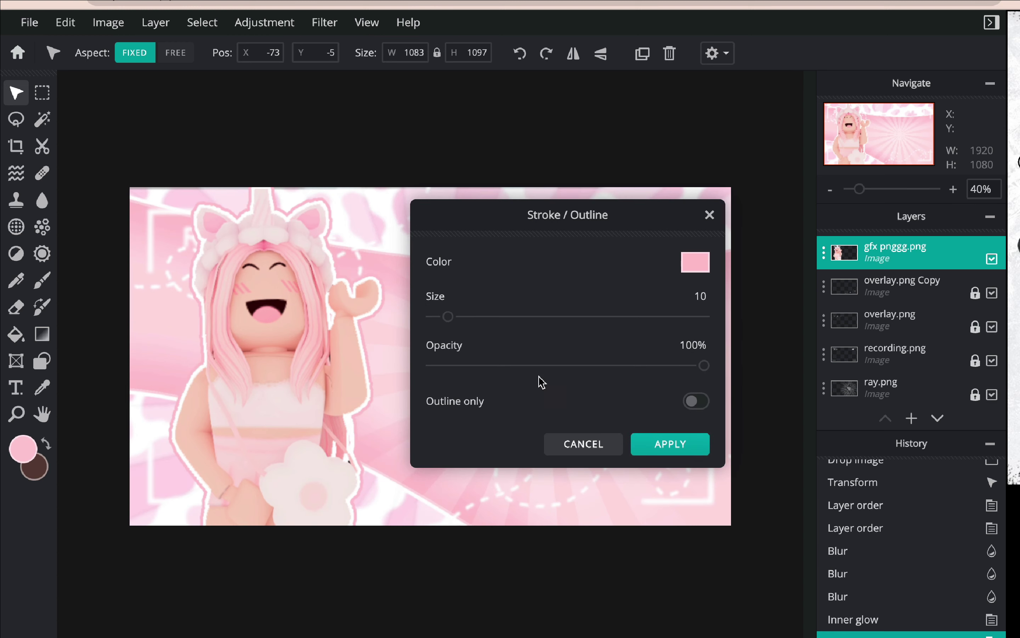
drag(454, 323, 446, 322)
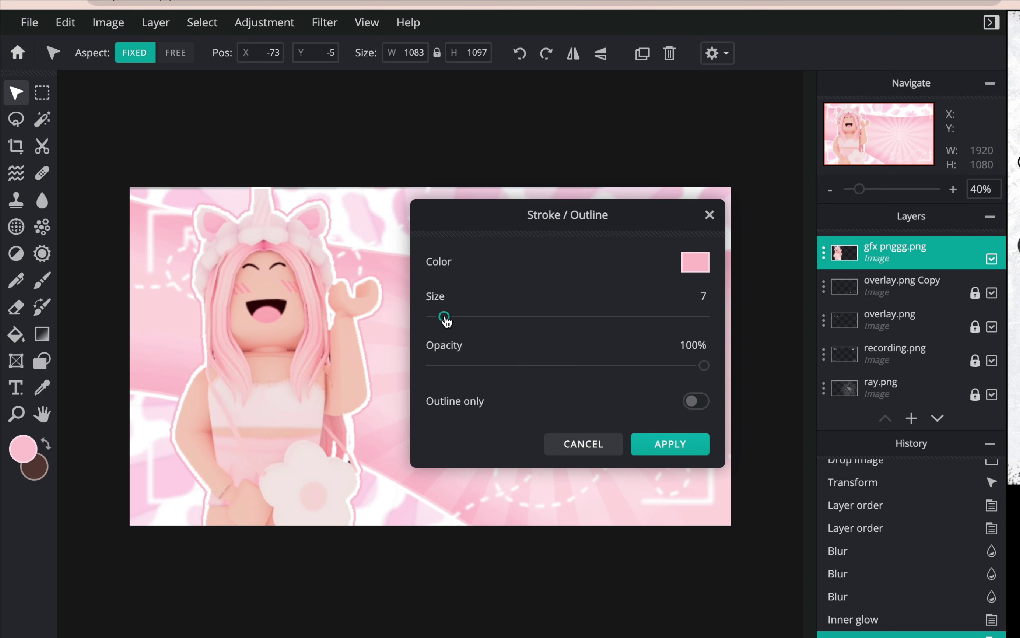
click(661, 444)
click(588, 581)
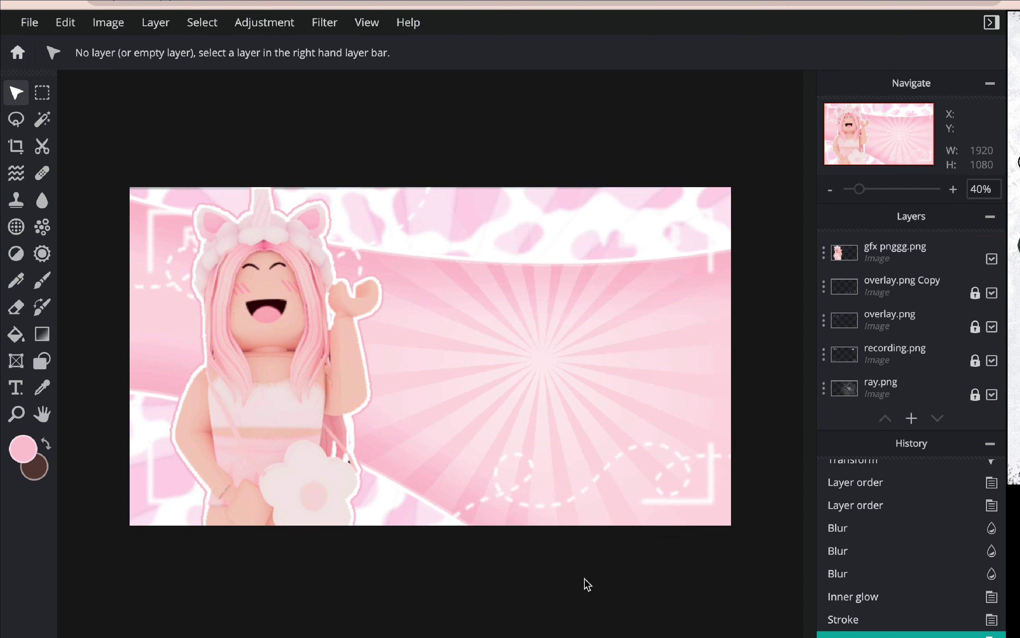
click(155, 395)
Enlarge the avatar slightly from its corner and lock the avatar layer's position
drag(107, 186, 103, 184)
click(282, 565)
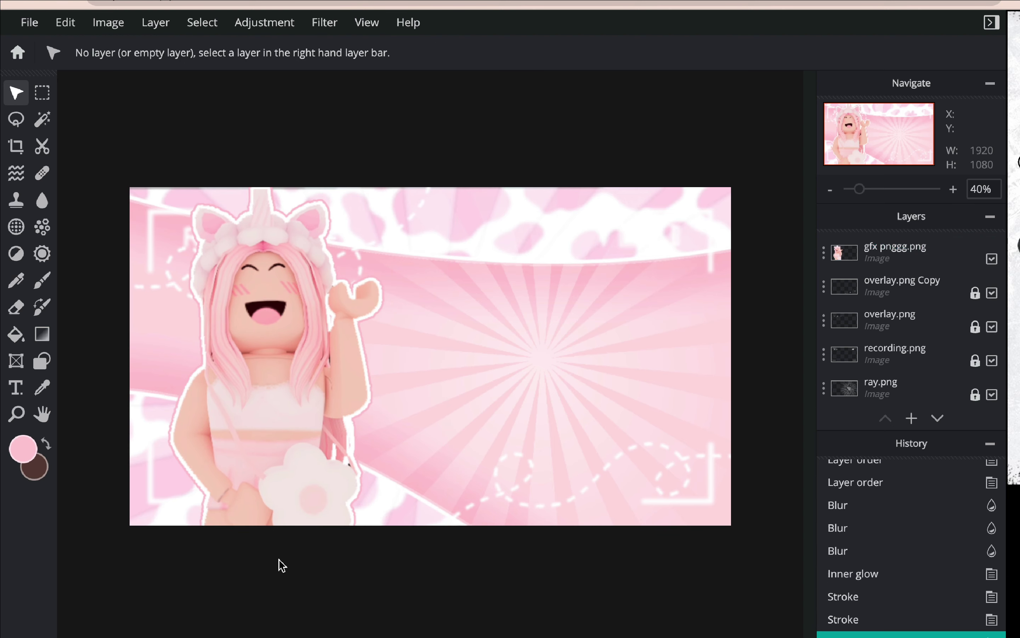
scroll(280, 564, down, 3)
scroll(280, 563, up, 3)
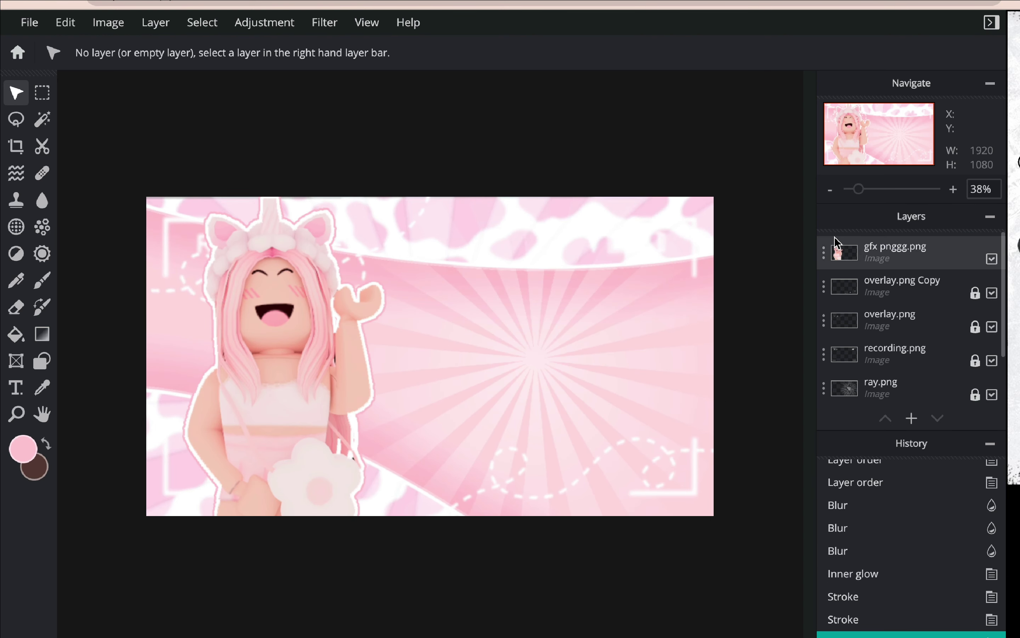
double_click(829, 253)
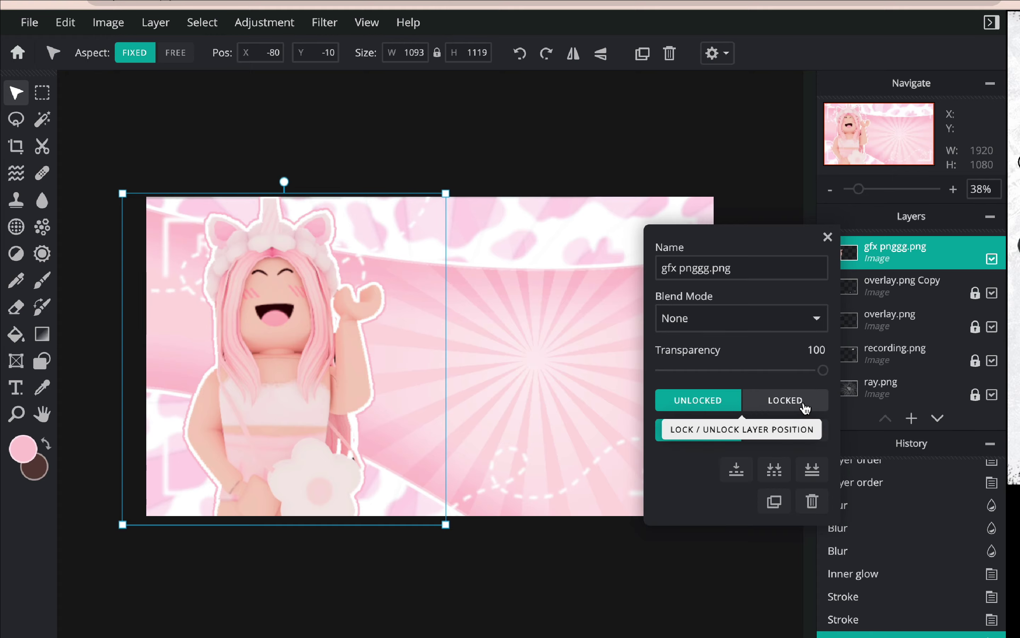
click(805, 407)
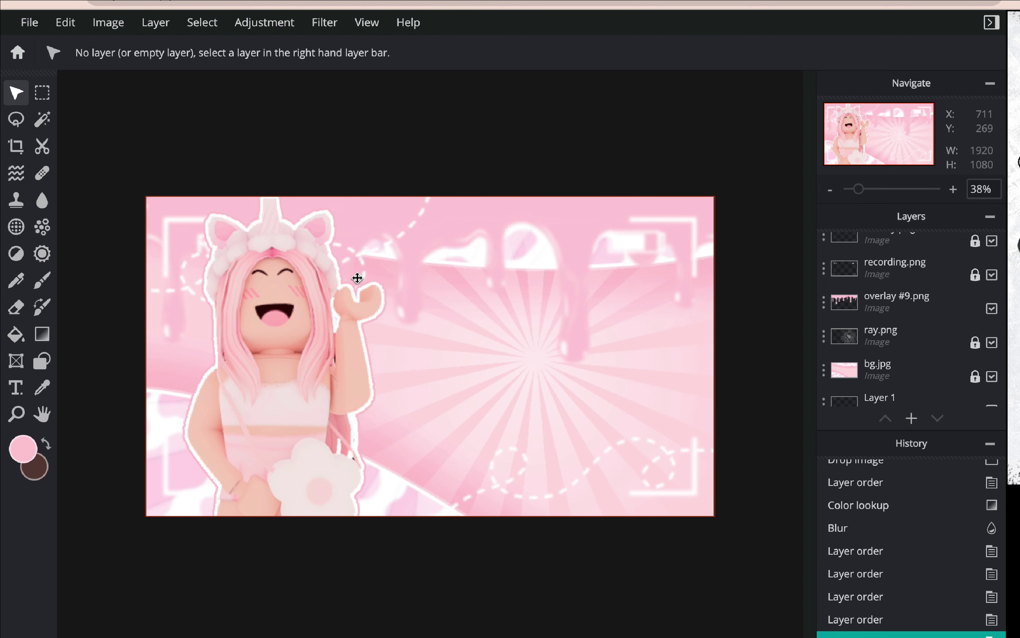
Download the 1920×1080 thumbnail as a PNG named 'thumbnail tut' from File > Save, then close the Save image dialog
click(30, 22)
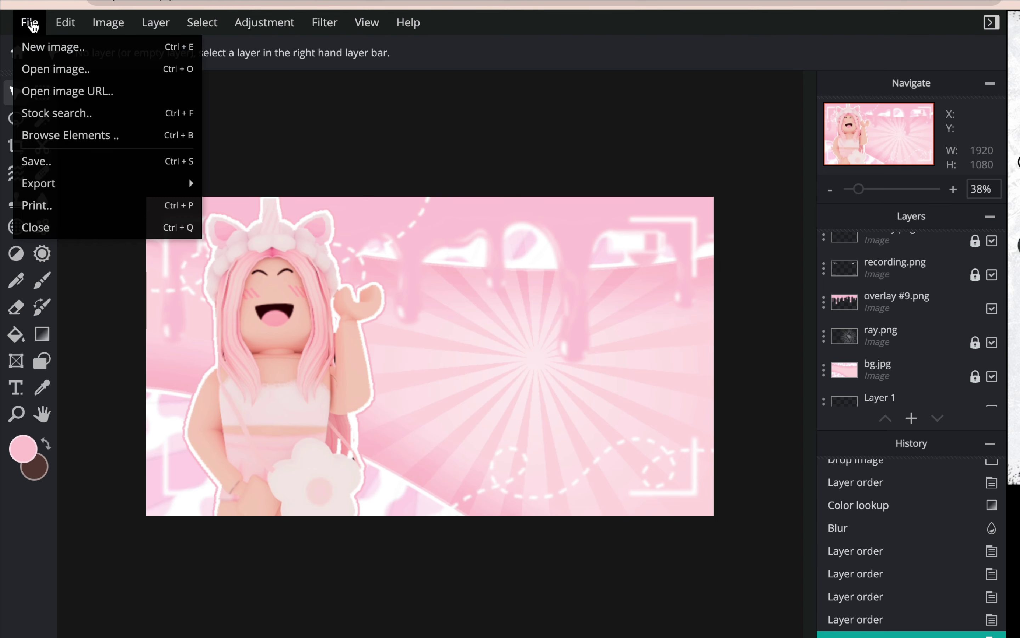
click(64, 168)
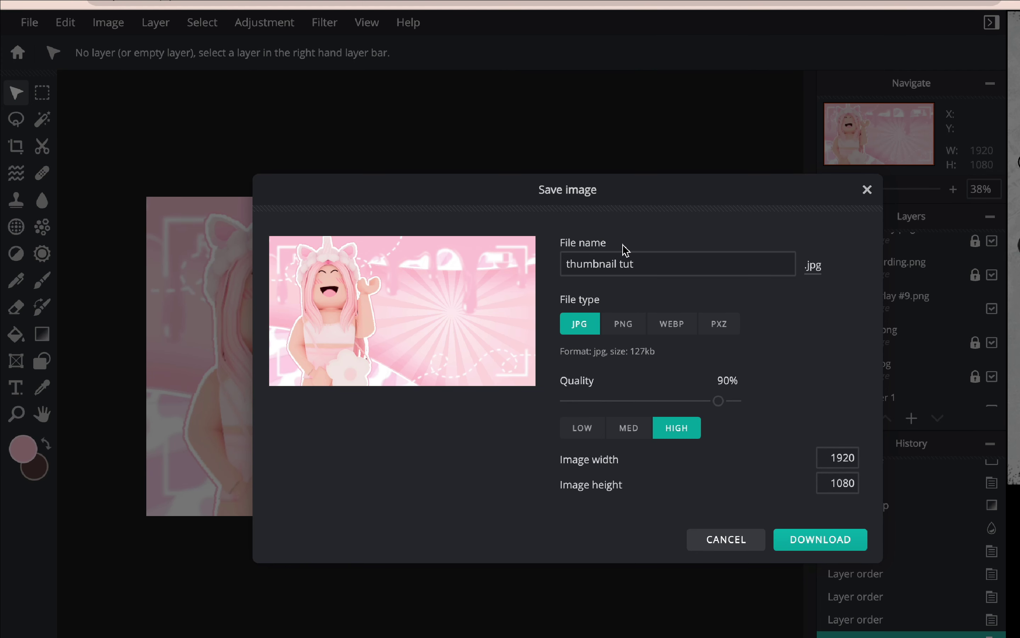
click(651, 261)
click(621, 325)
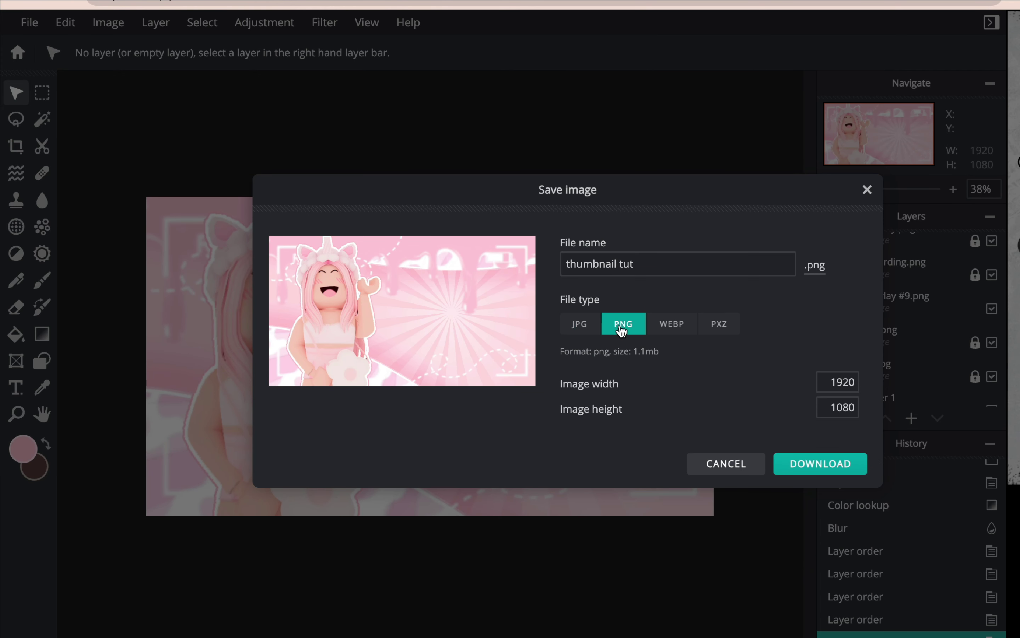
click(803, 467)
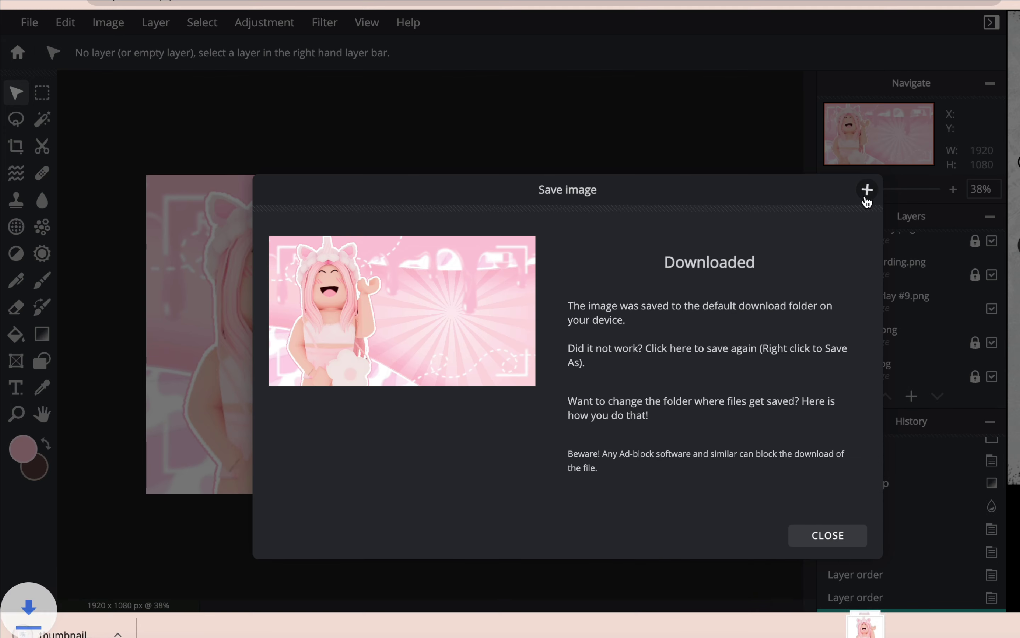
click(867, 192)
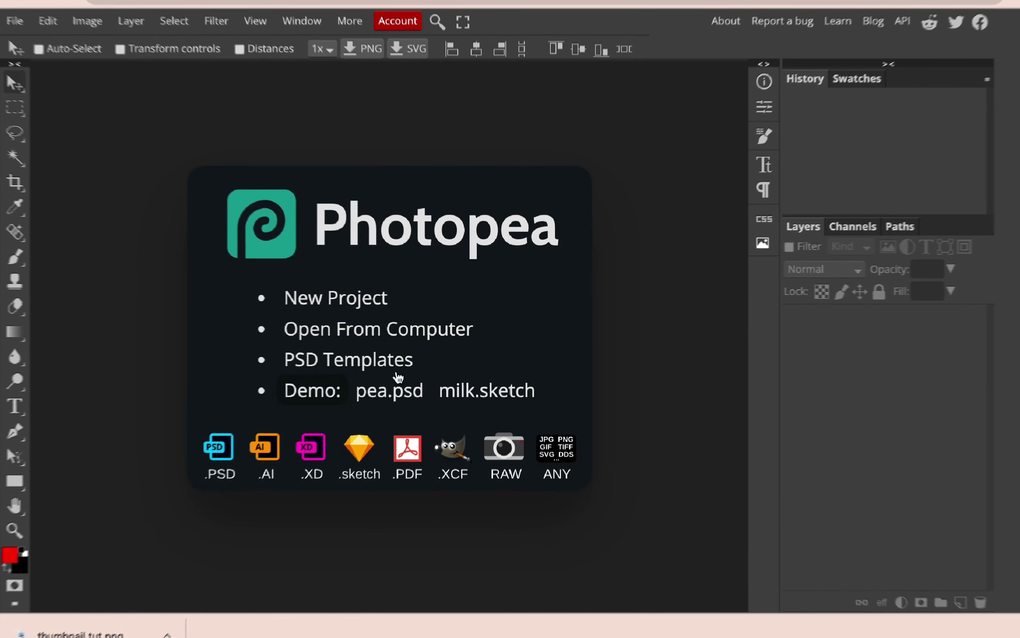
Open the exported thumbnail in Photopea from the Downloads folder, searching it for 'dumbbell1'
click(362, 334)
click(305, 206)
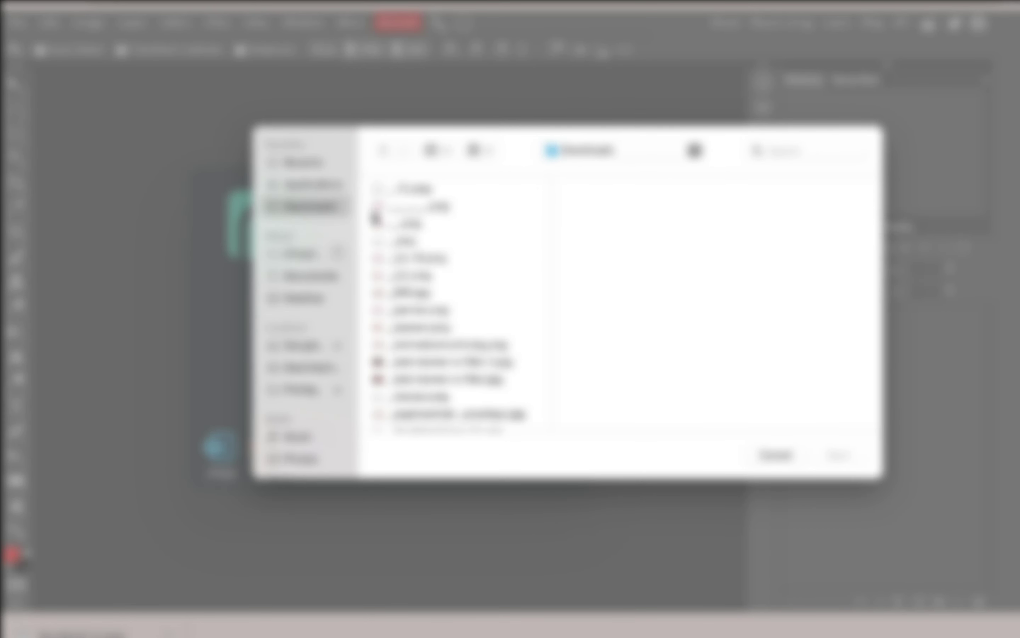
click(766, 153)
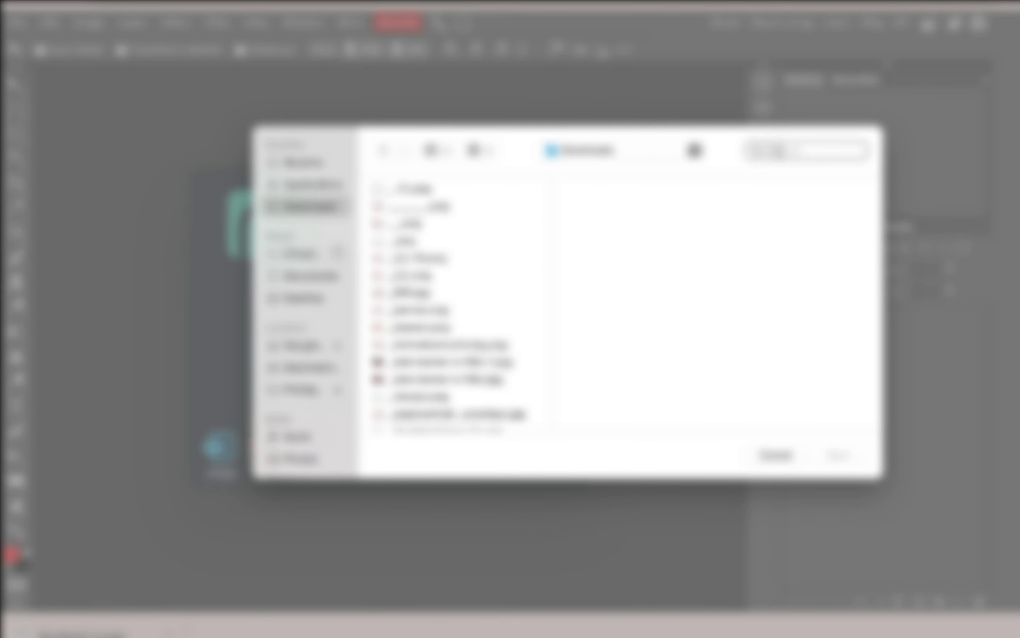
text(dumbbell)
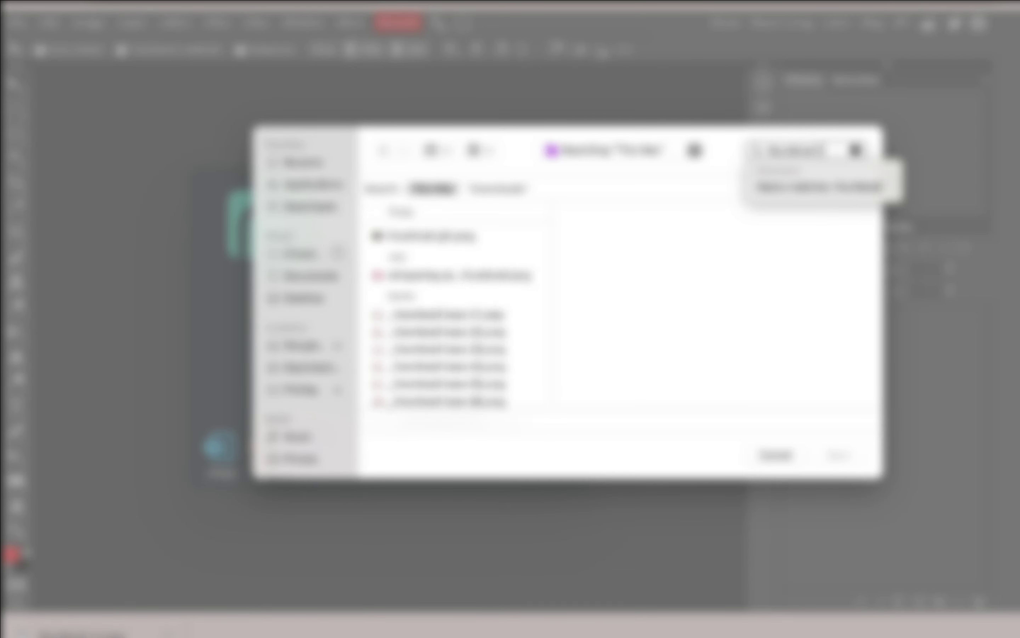
text(1)
click(441, 241)
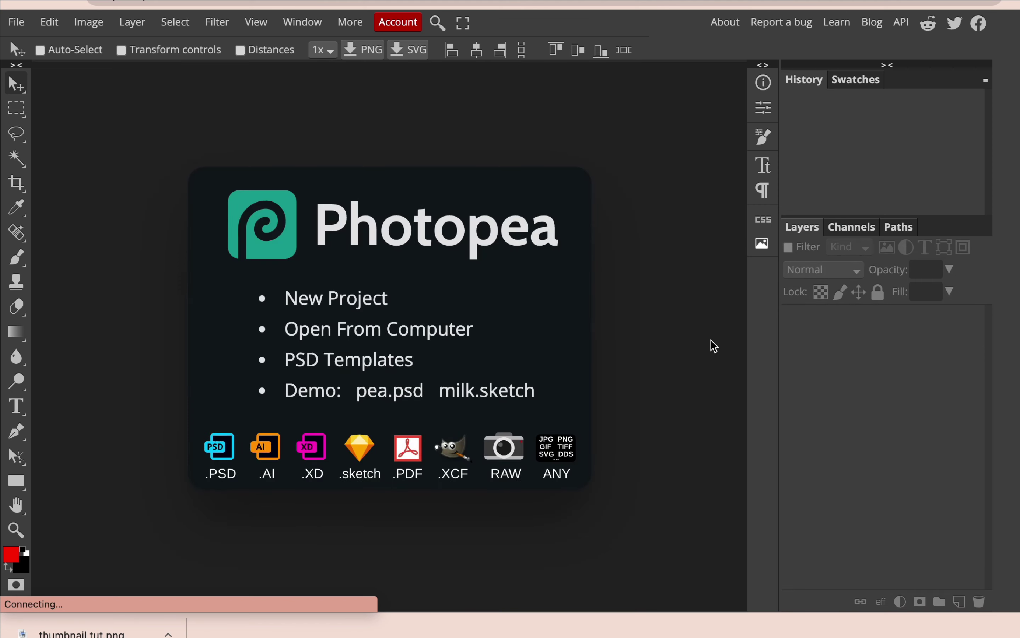
Add a new text layer on the opened thumbnail with the Type tool
scroll(379, 329, up, 3)
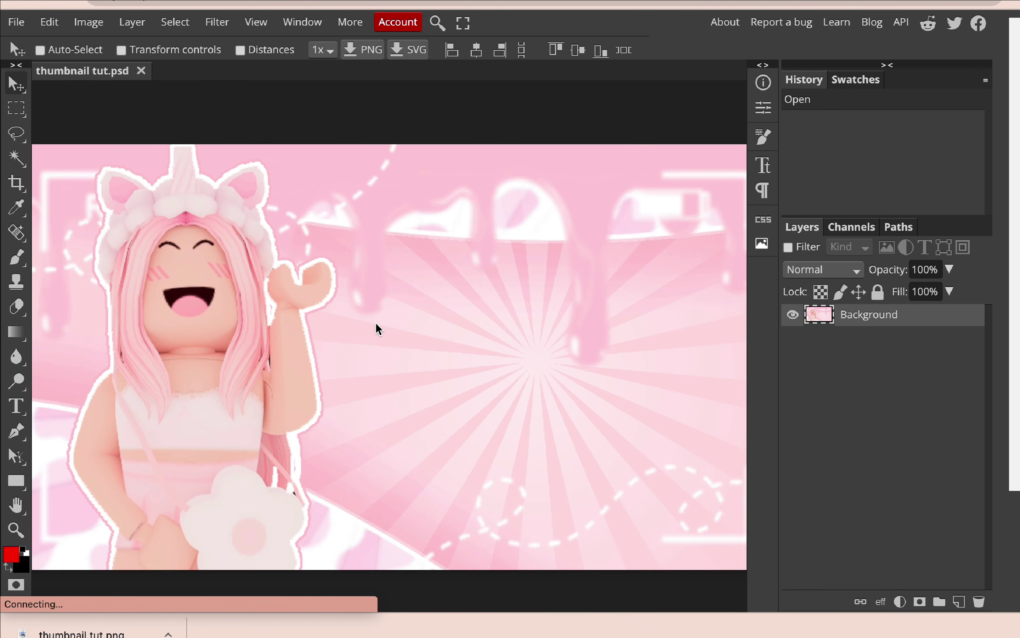
scroll(379, 329, down, 3)
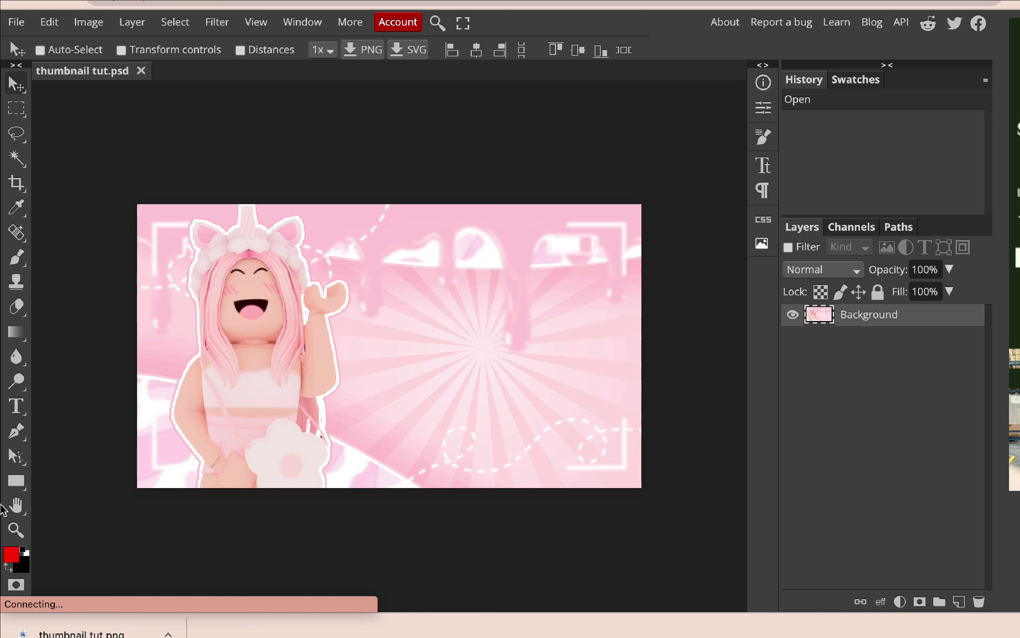
click(15, 409)
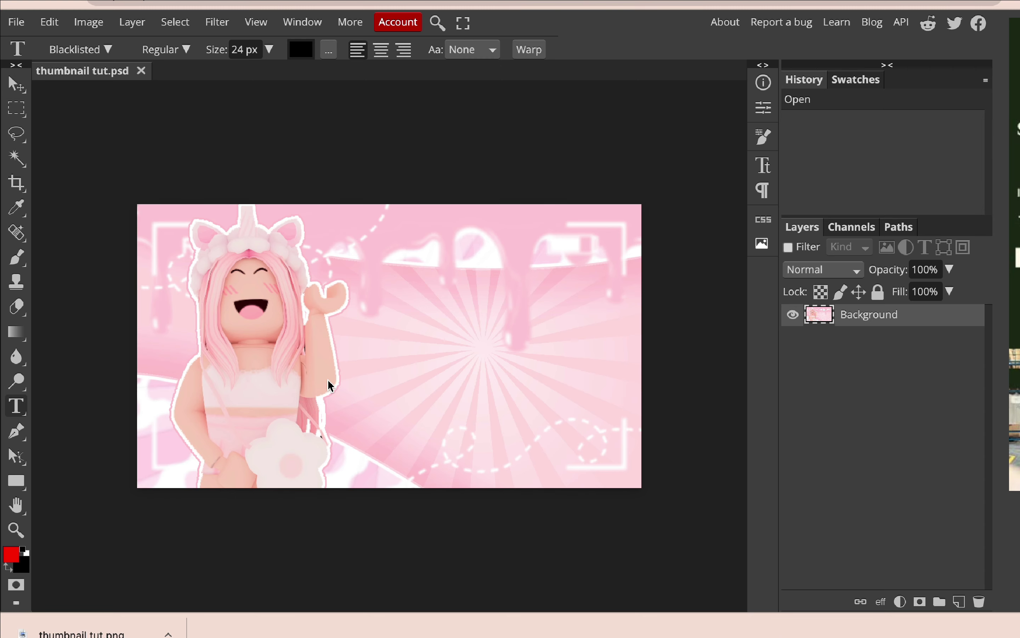
click(414, 299)
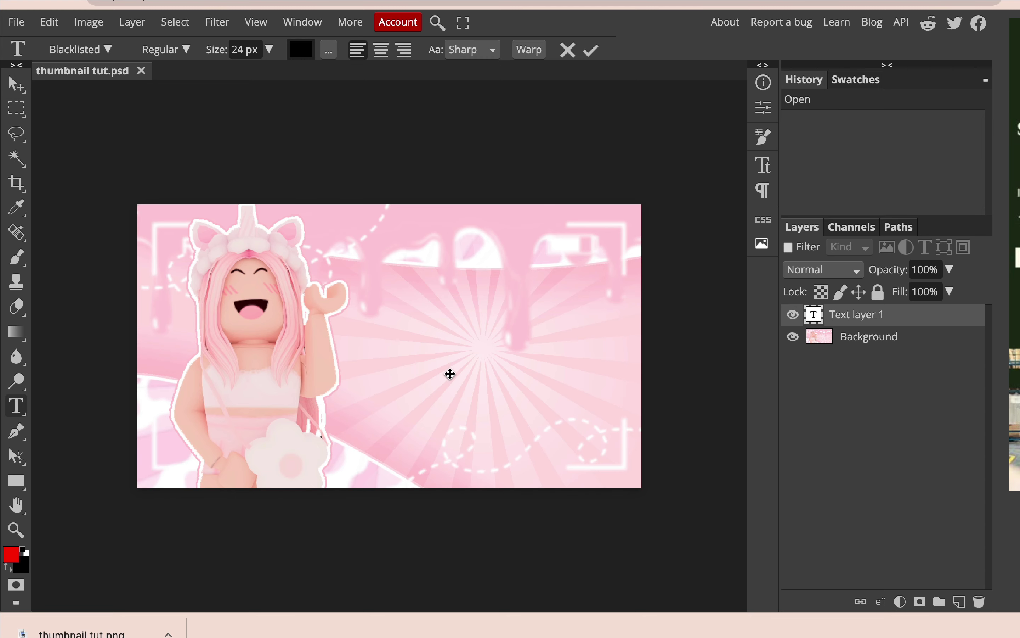